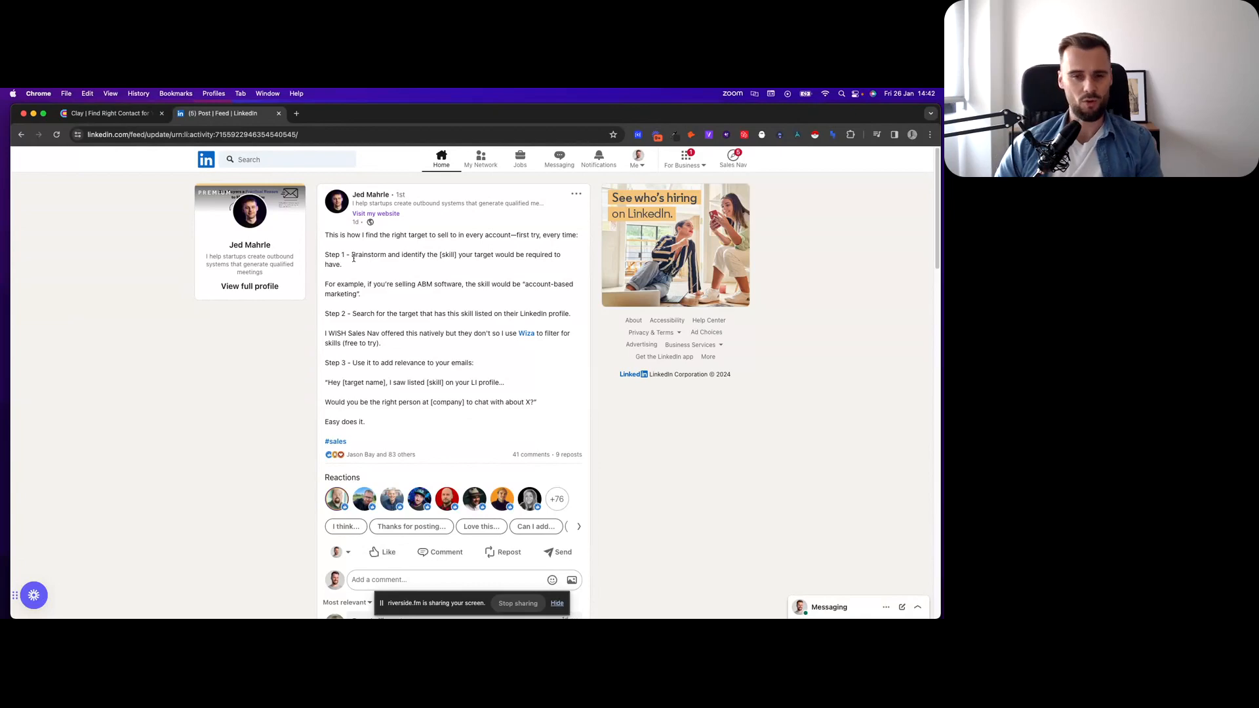
Step: Read the LinkedIn post's three steps on finding the right target by skill, including the example email wording
{"action": "scroll", "coordinate": [374, 275], "scroll_direction": "down", "scroll_amount": 1}
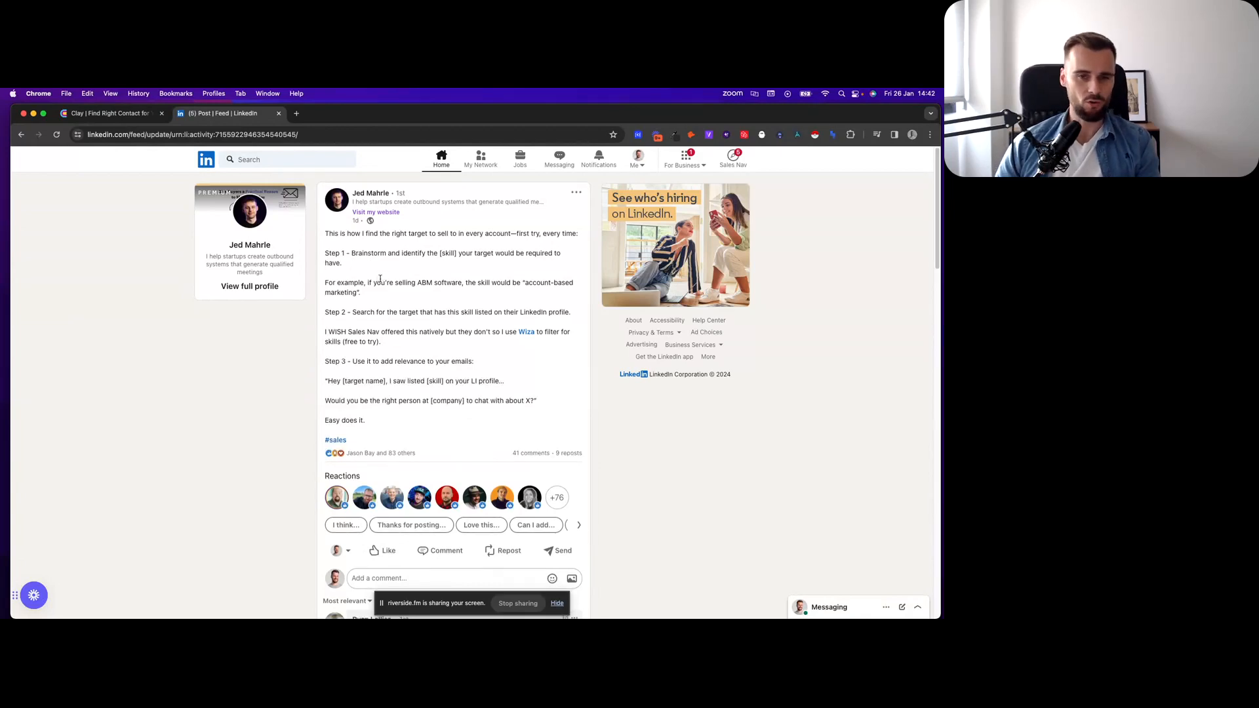
{"action": "left_click_drag", "start_coordinate": [418, 280], "coordinate": [457, 282]}
{"action": "left_click", "coordinate": [459, 280]}
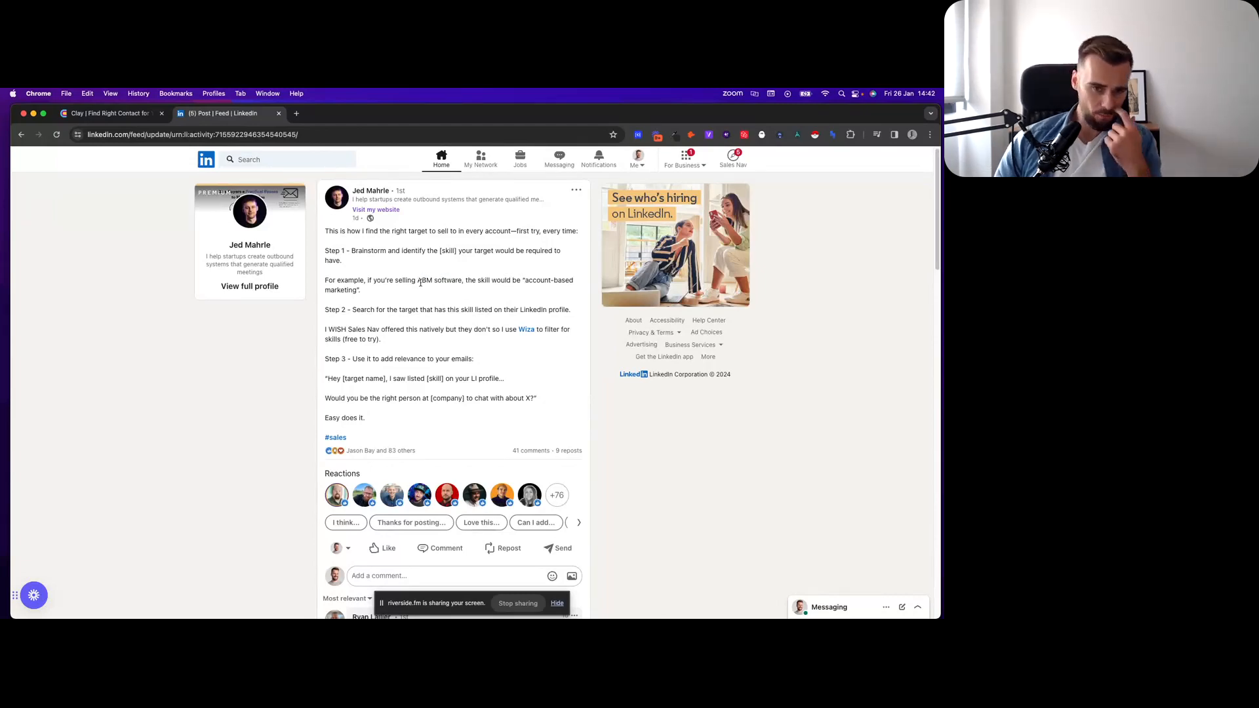
{"action": "scroll", "coordinate": [425, 279], "scroll_direction": "down", "scroll_amount": 1}
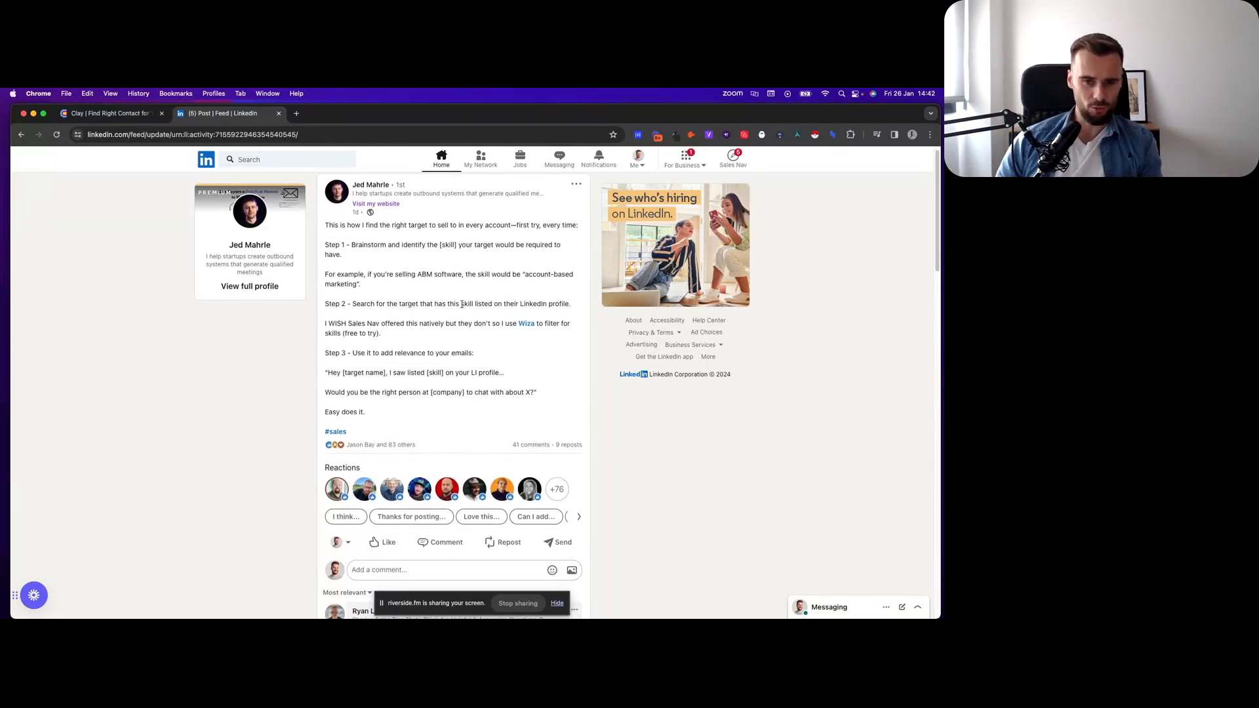
{"action": "left_click_drag", "start_coordinate": [462, 305], "coordinate": [474, 304]}
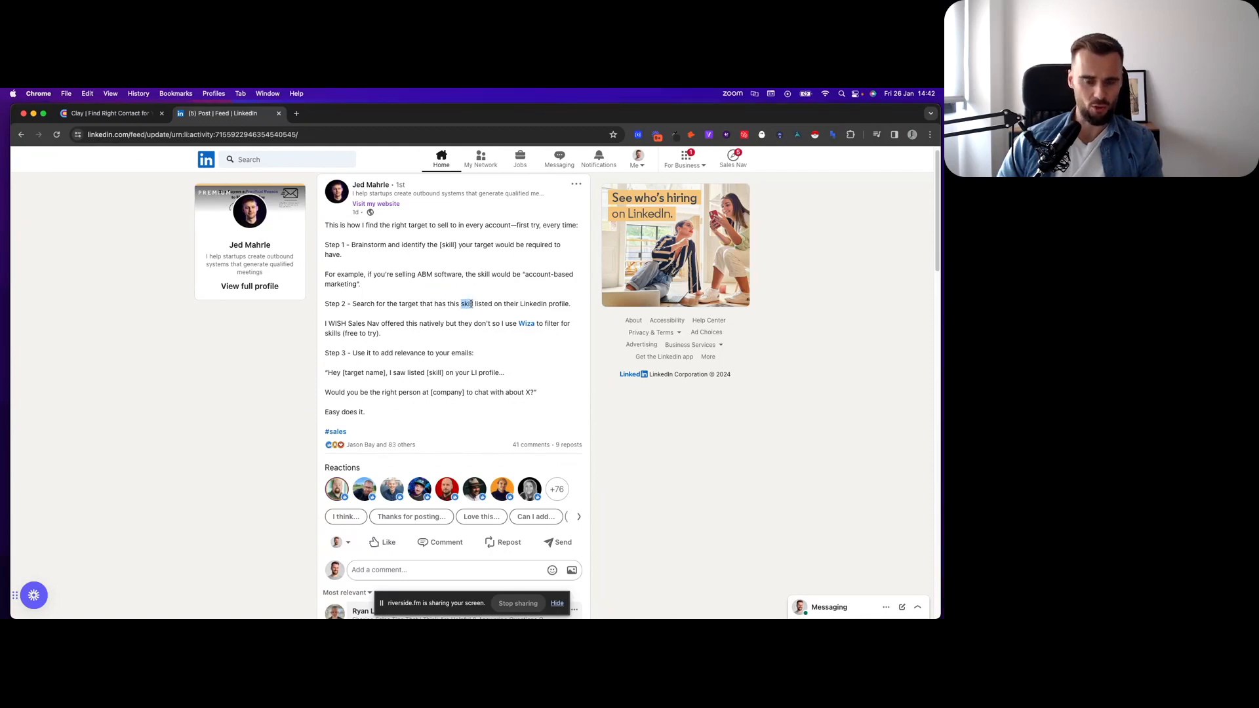
{"action": "left_click", "coordinate": [458, 303]}
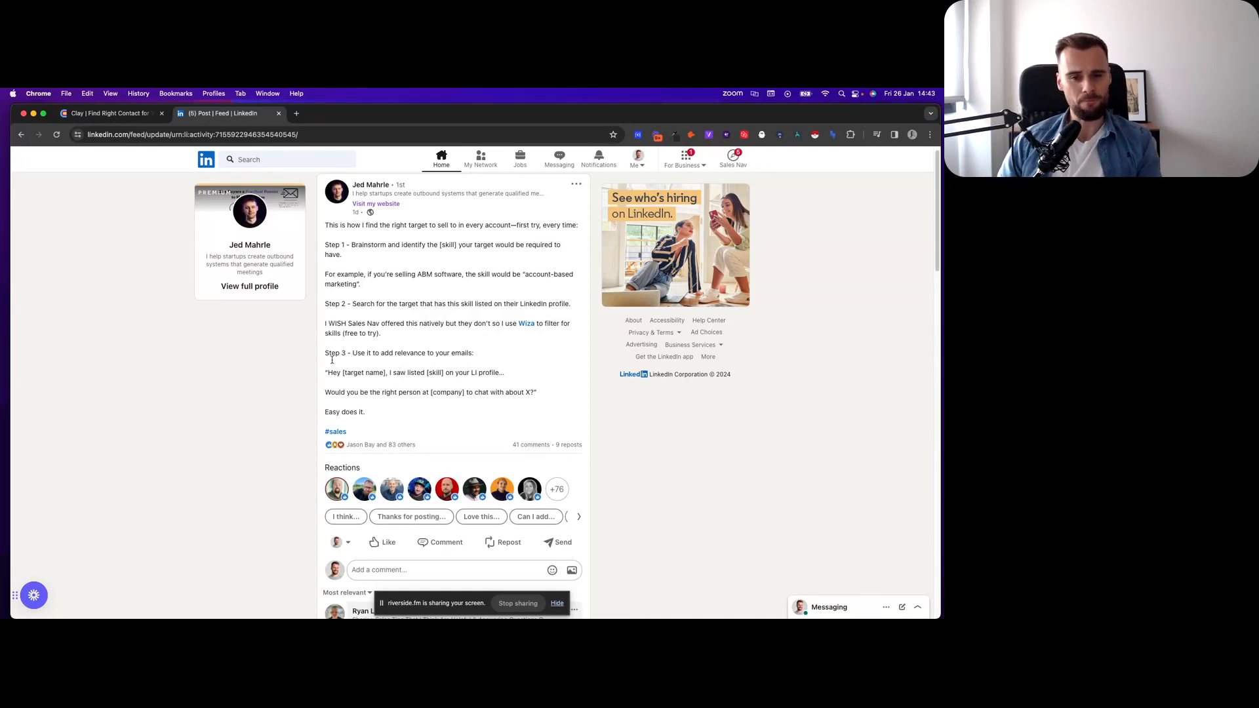
{"action": "left_click_drag", "start_coordinate": [325, 354], "coordinate": [542, 394]}
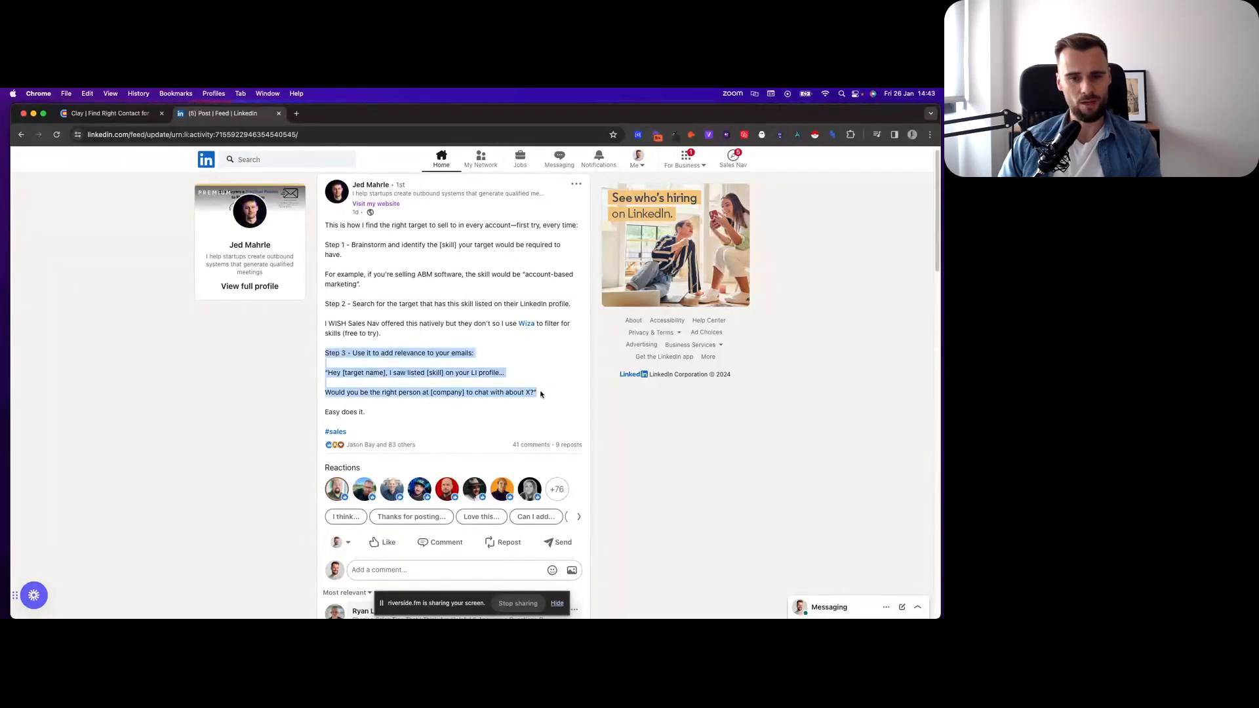
{"action": "left_click", "coordinate": [354, 366]}
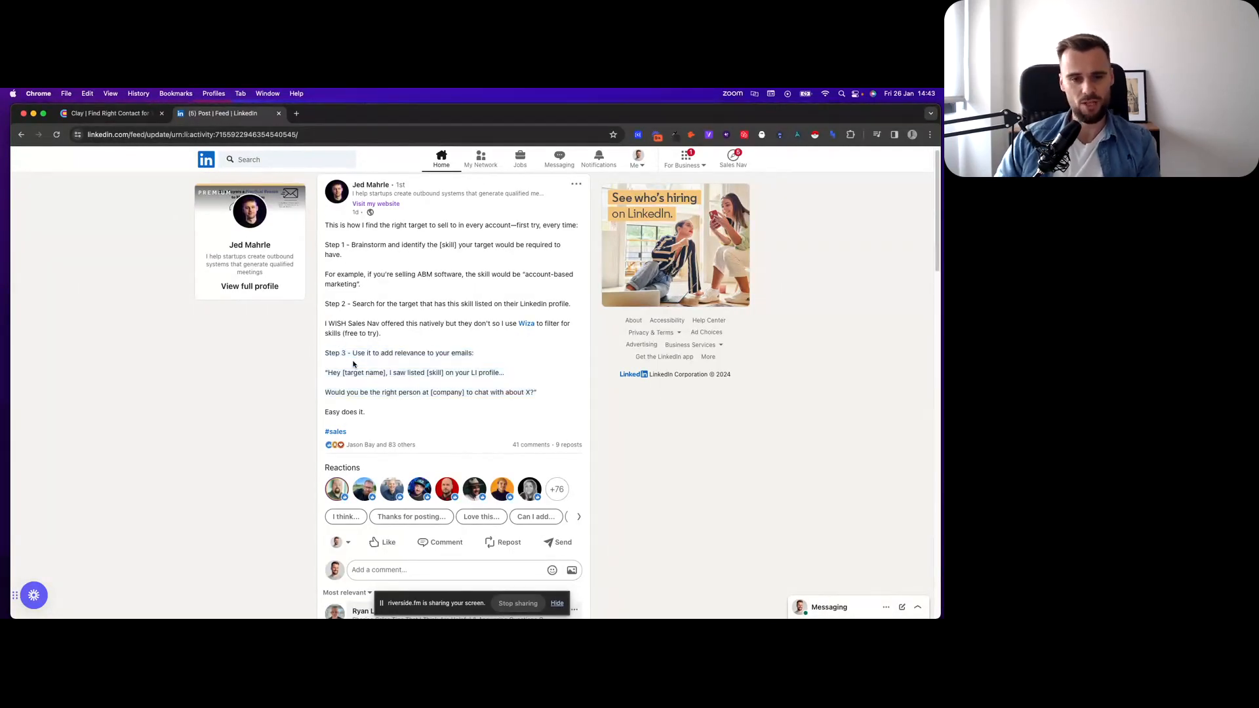
Step: Switch to the Clay table and open the Find Contacts at Company column's settings for editing
{"action": "key", "text": "ctrl+shift+Tab"}
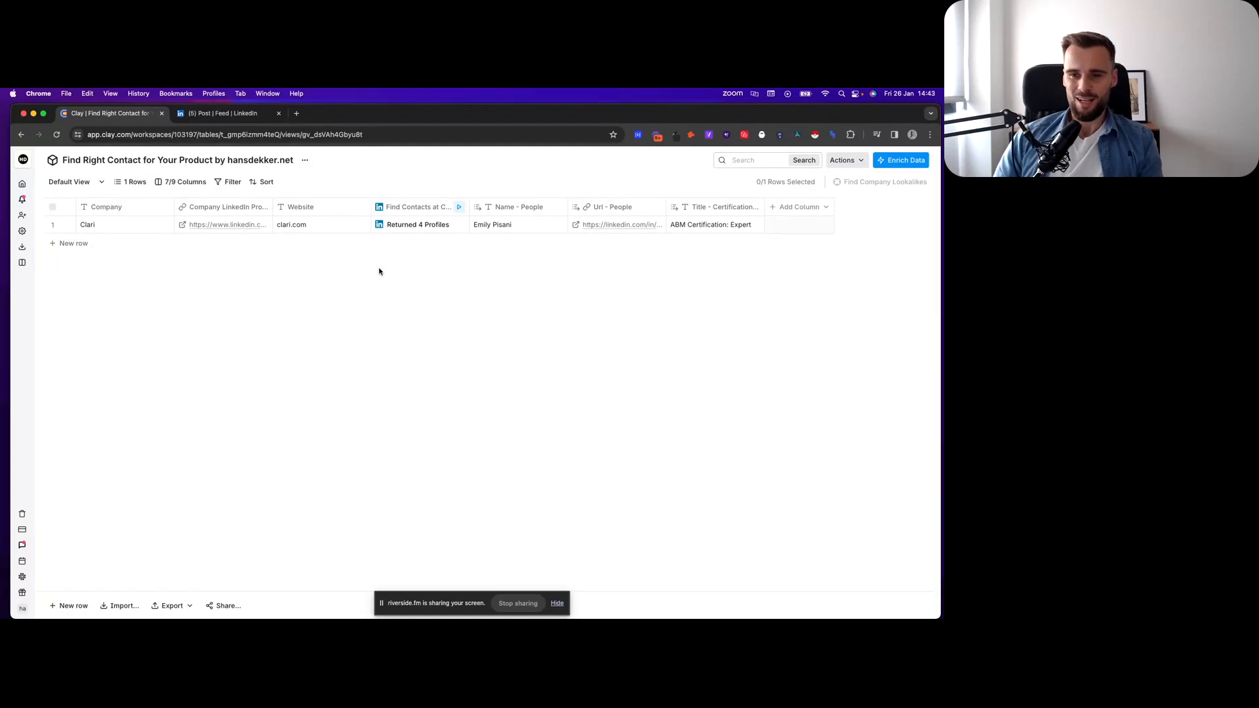
{"action": "left_click", "coordinate": [408, 207]}
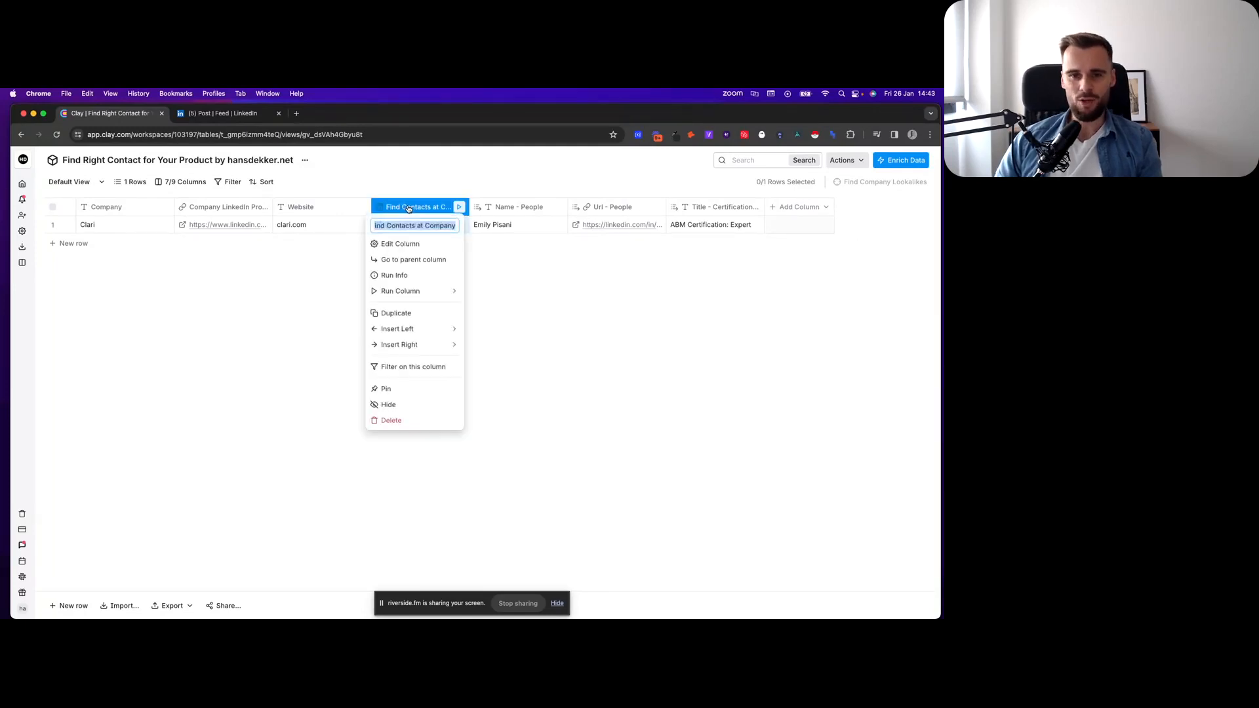
{"action": "left_click", "coordinate": [408, 207]}
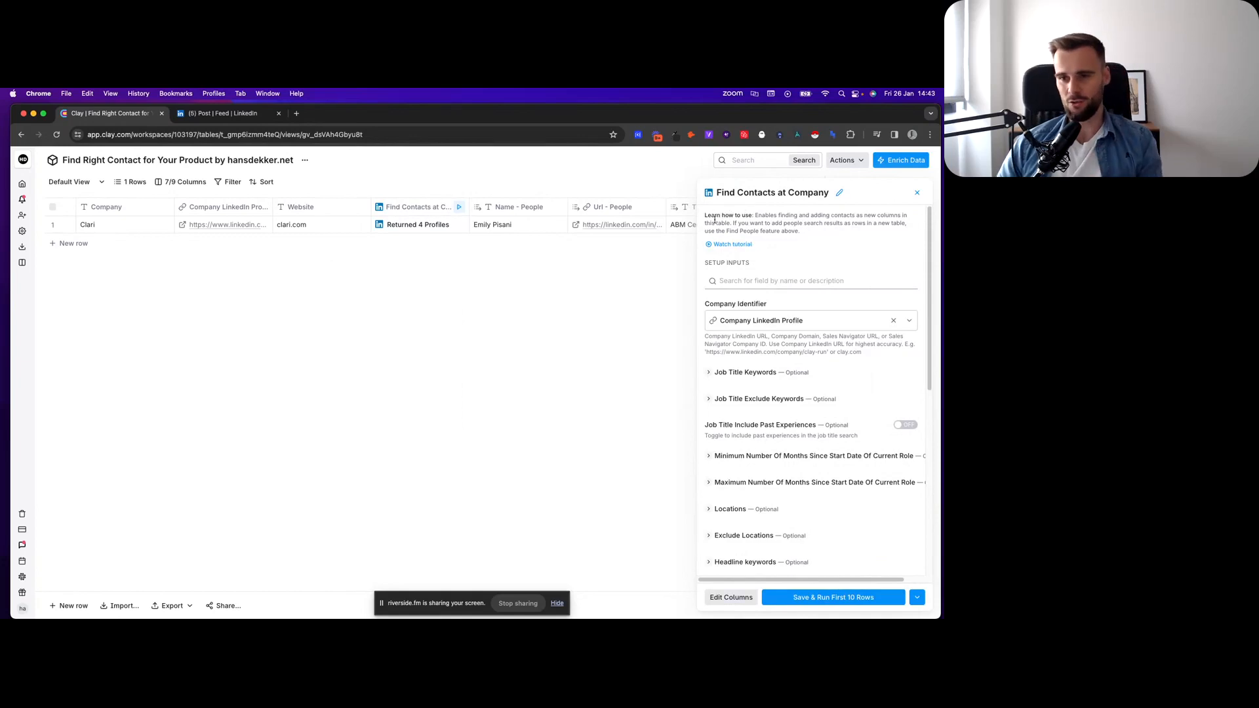
Step: Examine the contact search filters from Company Identifier down to Certification Keywords
{"action": "scroll", "coordinate": [745, 317], "scroll_direction": "down", "scroll_amount": 1}
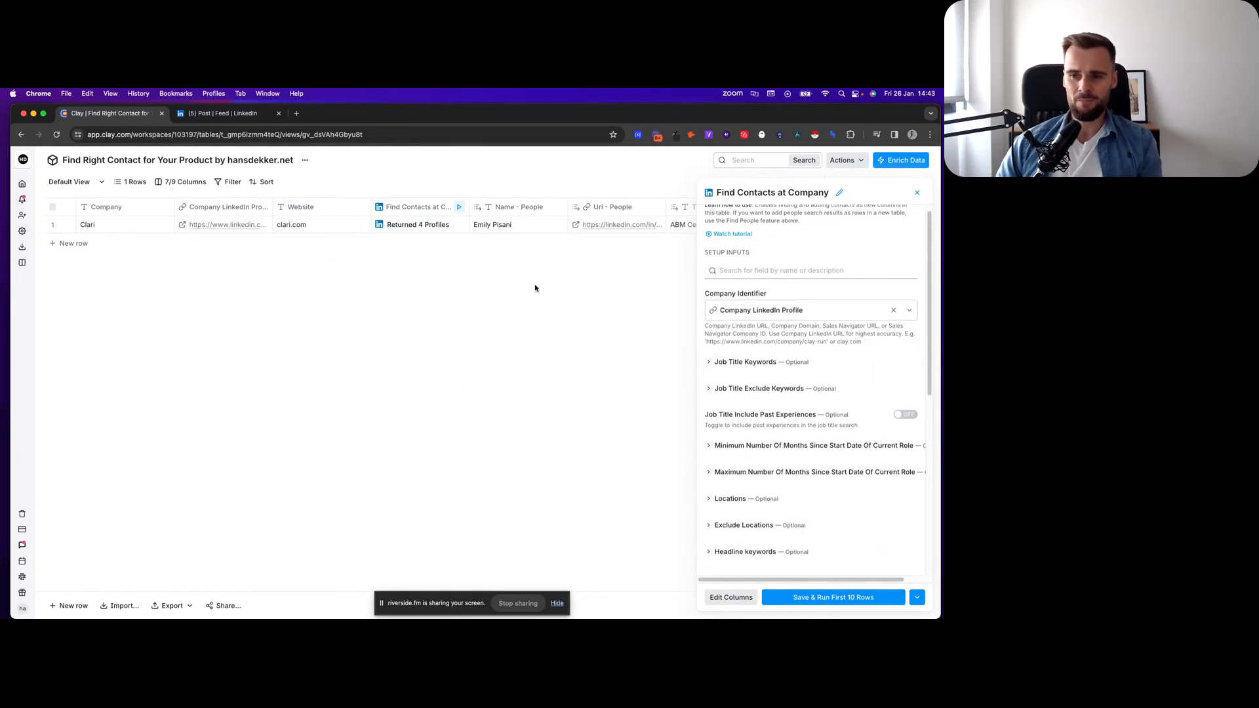
{"action": "scroll", "coordinate": [736, 311], "scroll_direction": "down", "scroll_amount": 1}
{"action": "scroll", "coordinate": [722, 326], "scroll_direction": "down", "scroll_amount": 3}
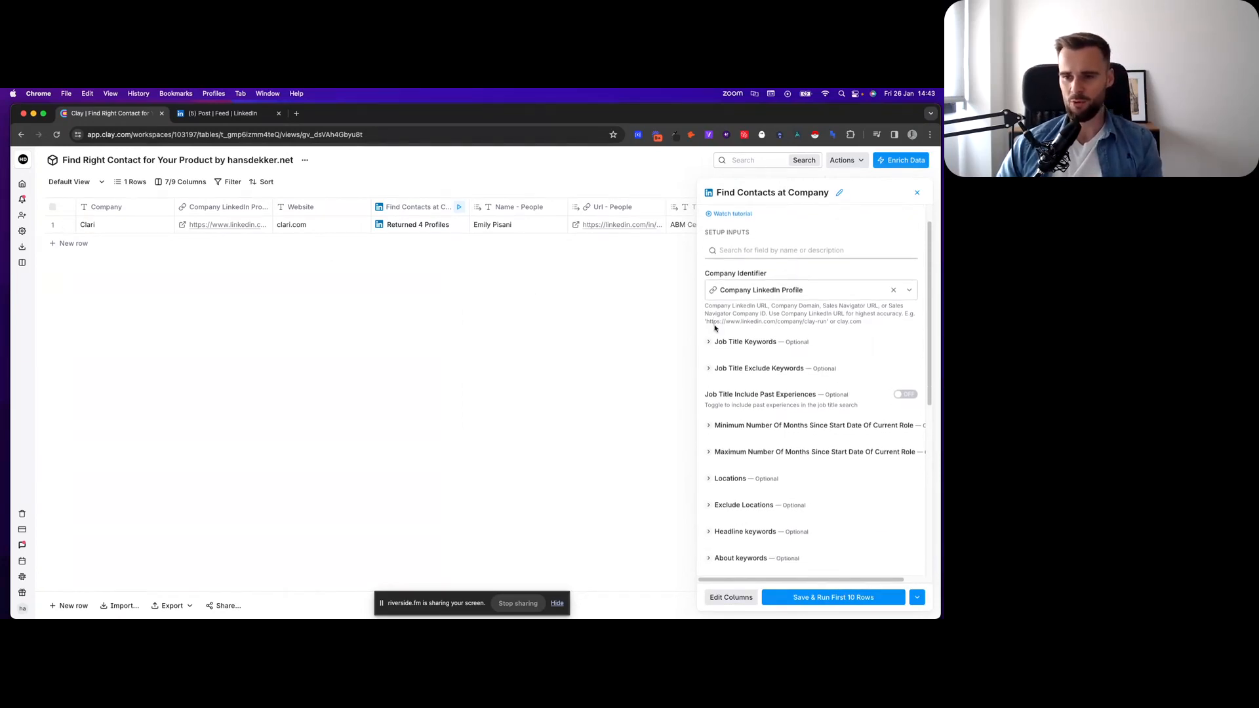
{"action": "scroll", "coordinate": [708, 337], "scroll_direction": "down", "scroll_amount": 2}
{"action": "scroll", "coordinate": [707, 342], "scroll_direction": "down", "scroll_amount": 3}
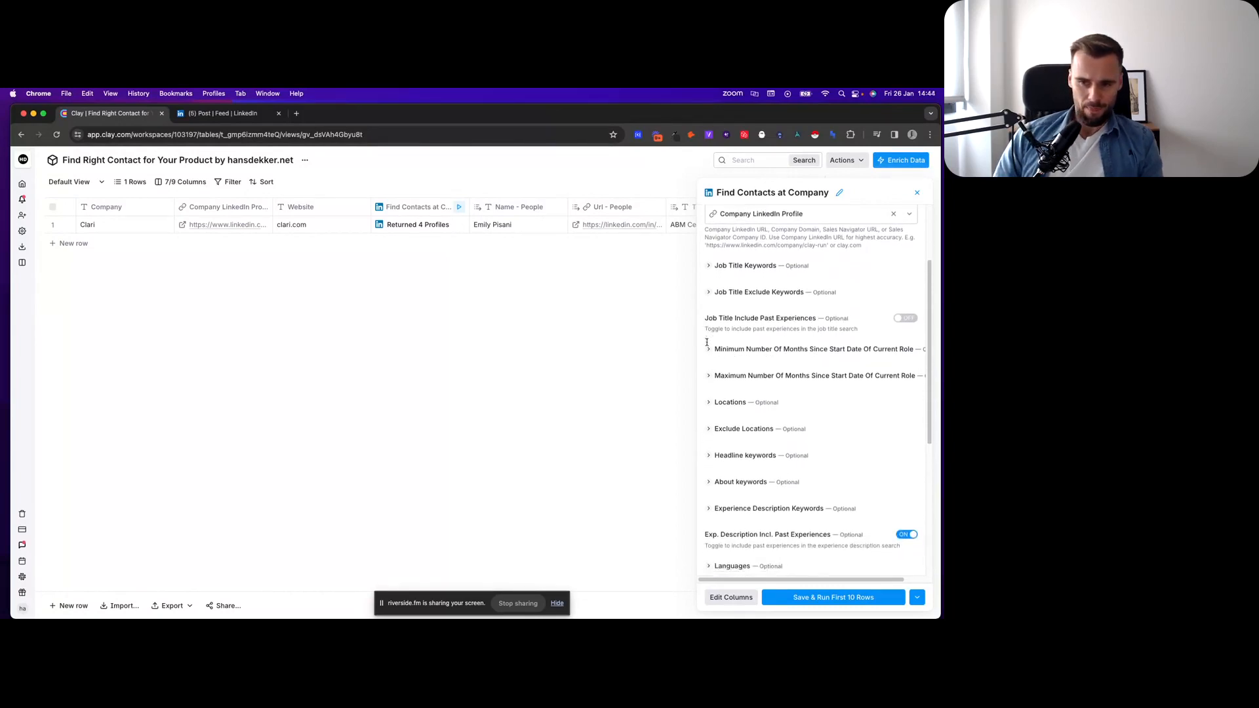
{"action": "scroll", "coordinate": [708, 354], "scroll_direction": "down", "scroll_amount": 2}
{"action": "scroll", "coordinate": [709, 362], "scroll_direction": "down", "scroll_amount": 2}
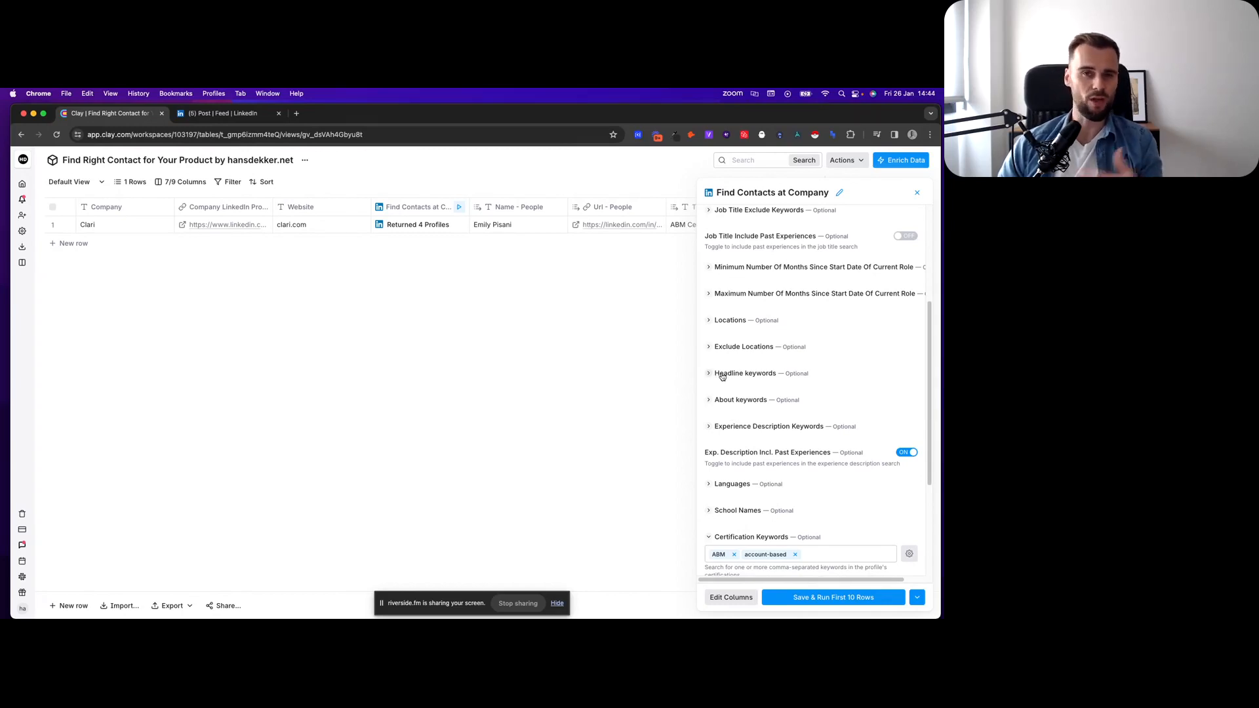
{"action": "scroll", "coordinate": [722, 377], "scroll_direction": "down", "scroll_amount": 1}
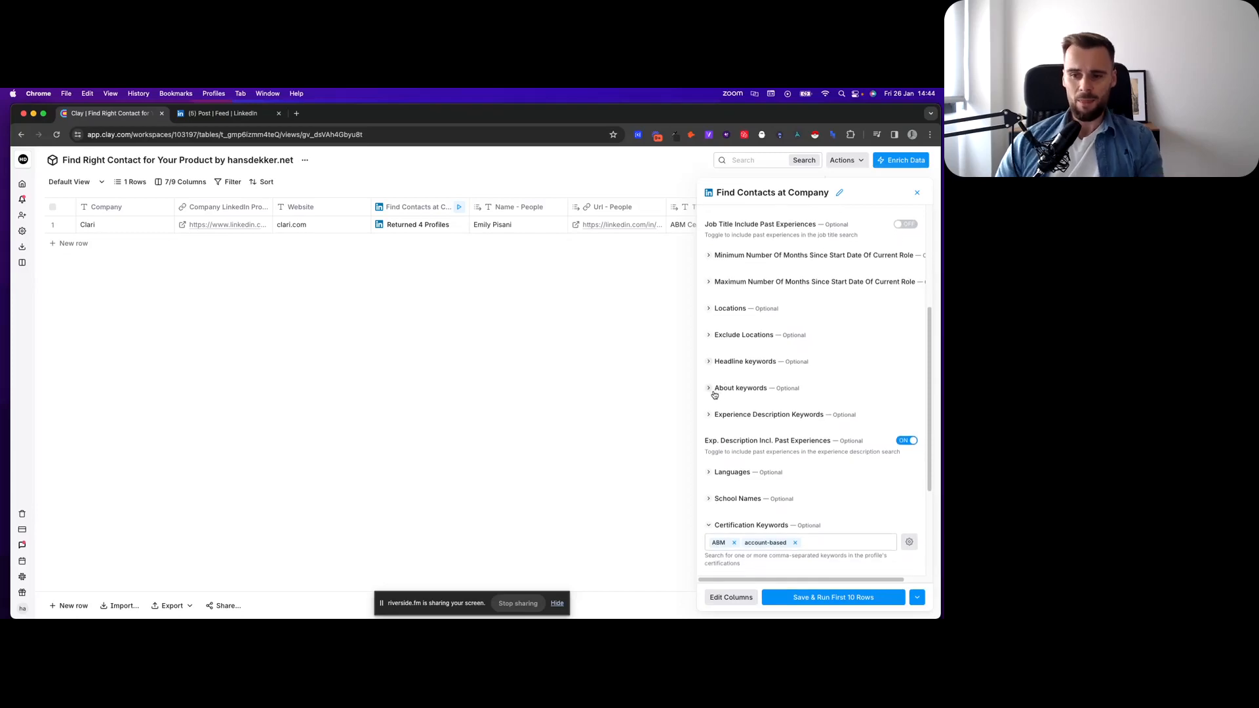
Step: Switch to LinkedIn, open the post author's profile and read the full About section
{"action": "left_click", "coordinate": [232, 114]}
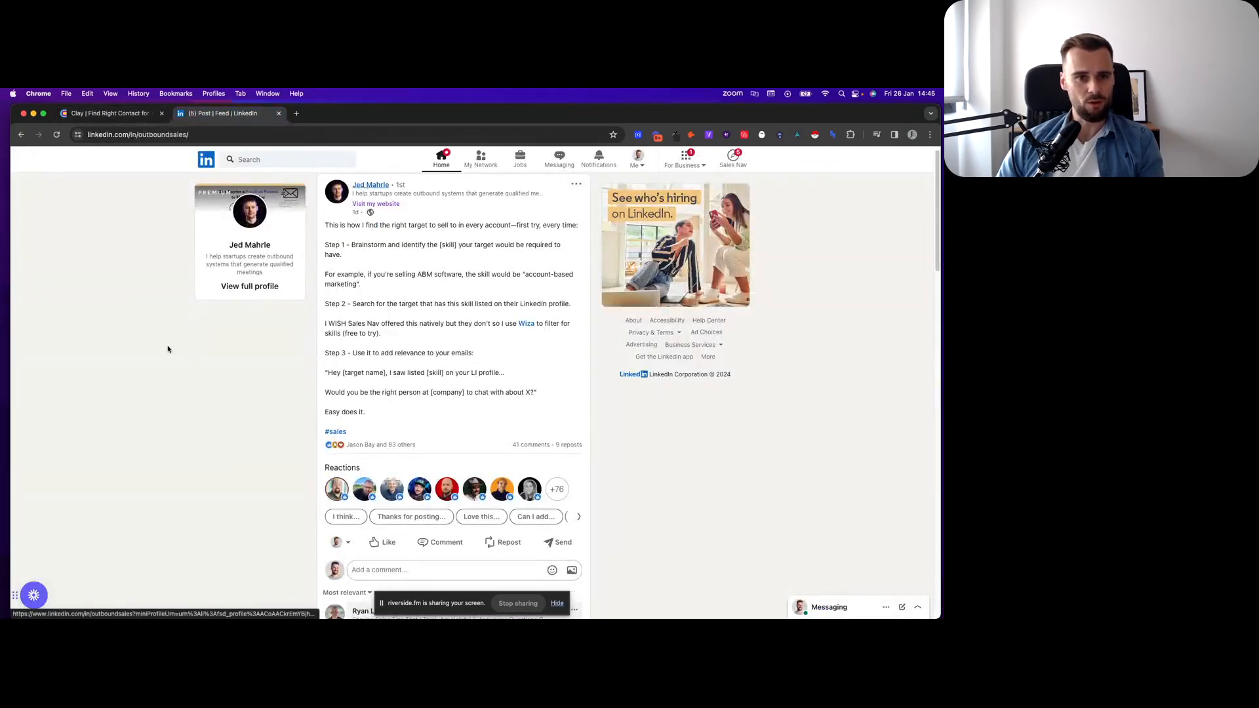
{"action": "scroll", "coordinate": [166, 347], "scroll_direction": "down", "scroll_amount": 5}
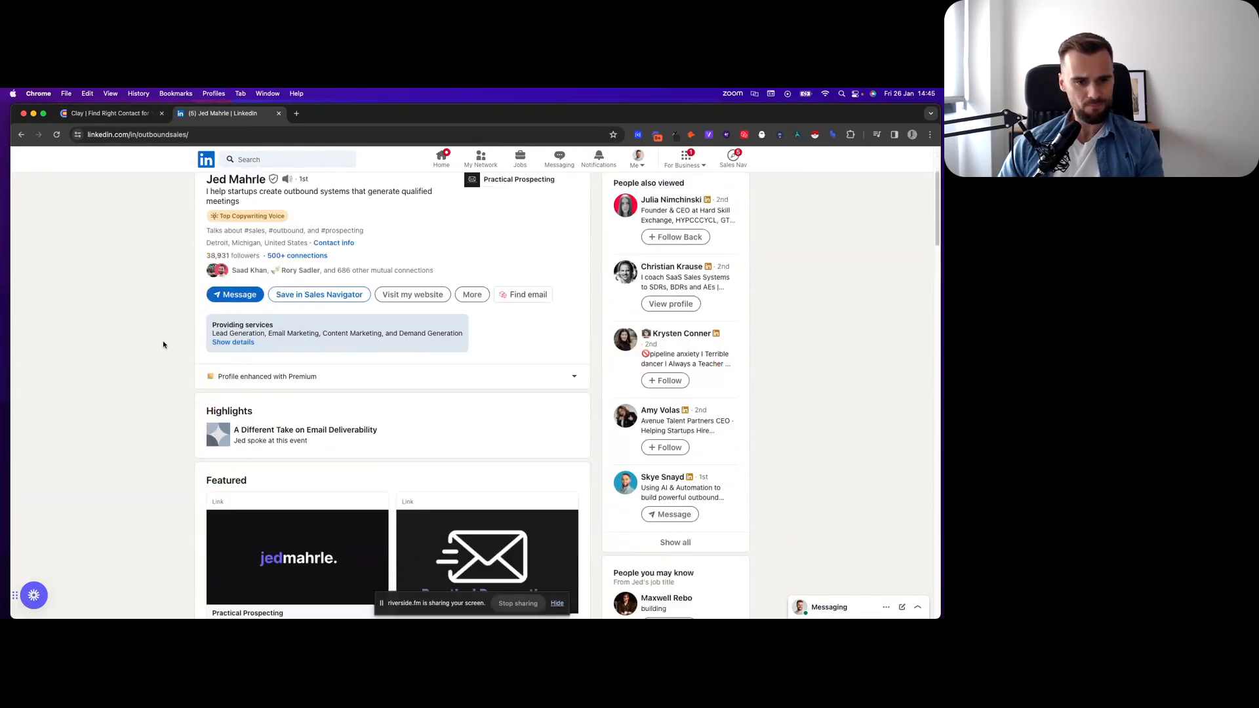
{"action": "scroll", "coordinate": [164, 344], "scroll_direction": "down", "scroll_amount": 10}
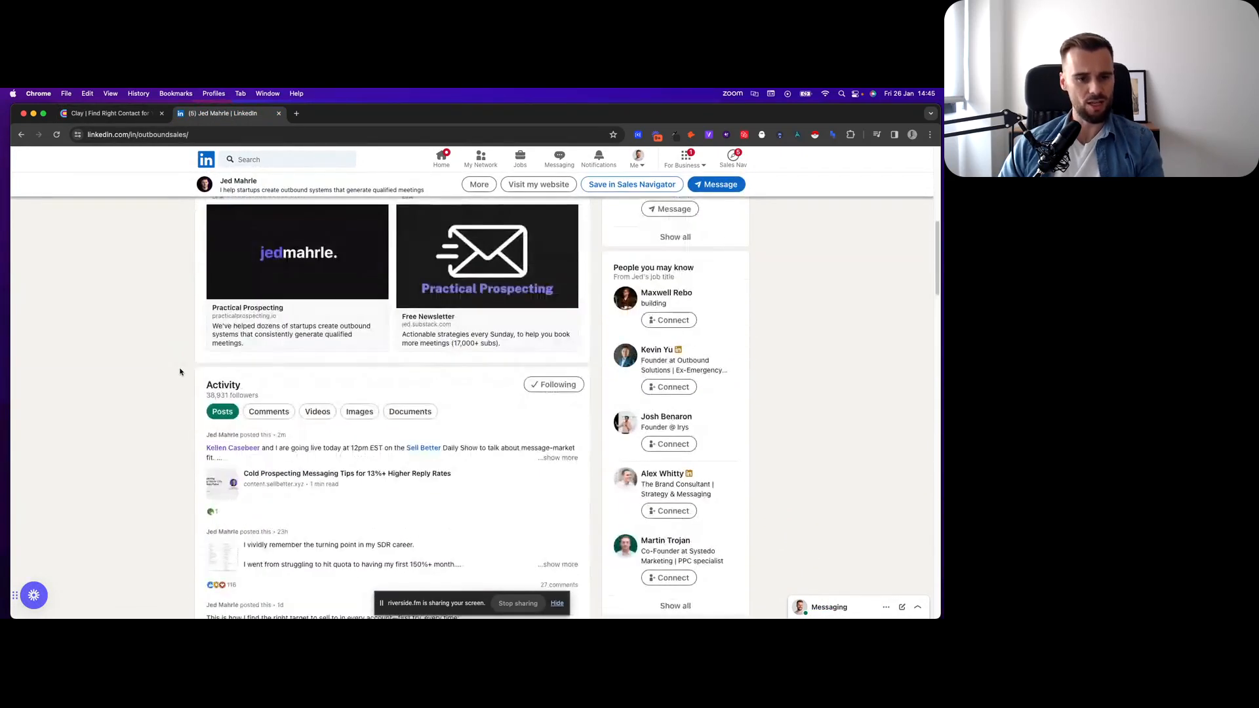
{"action": "scroll", "coordinate": [180, 372], "scroll_direction": "down", "scroll_amount": 10}
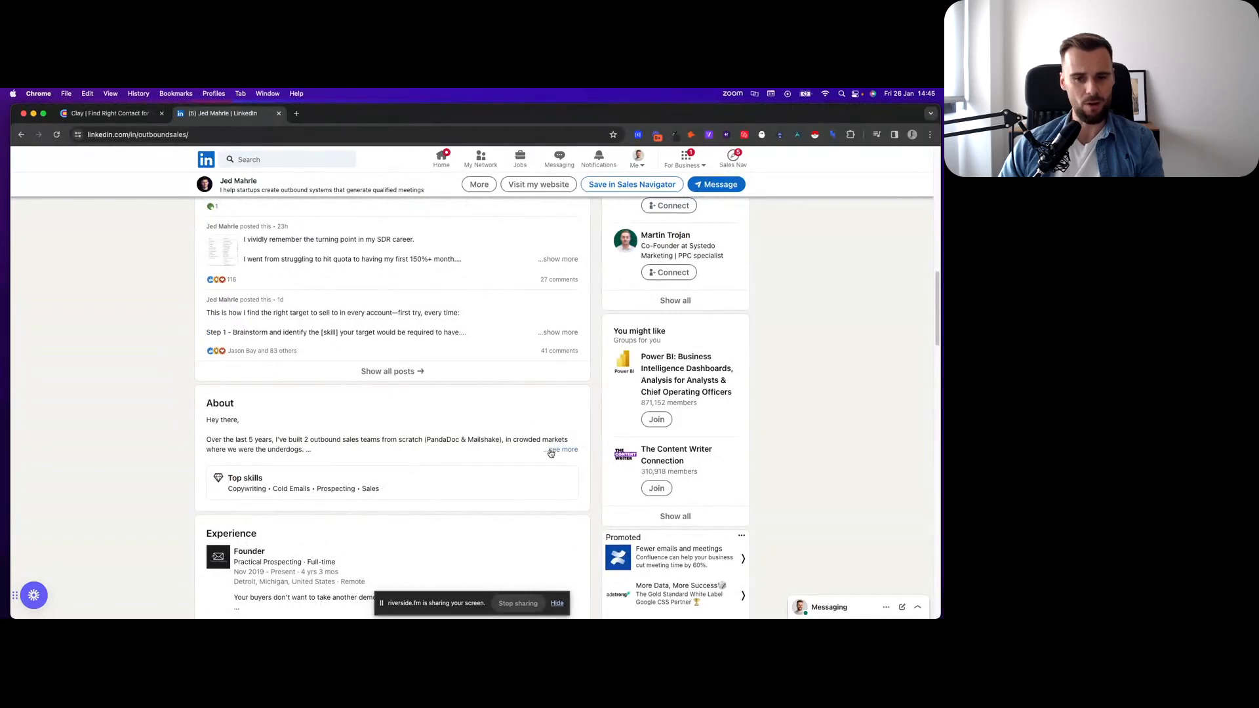
{"action": "left_click", "coordinate": [551, 451]}
{"action": "scroll", "coordinate": [551, 452], "scroll_direction": "down", "scroll_amount": 3}
{"action": "left_click_drag", "start_coordinate": [205, 332], "coordinate": [486, 478]}
{"action": "scroll", "coordinate": [291, 427], "scroll_direction": "down", "scroll_amount": 4}
{"action": "left_click", "coordinate": [134, 428]}
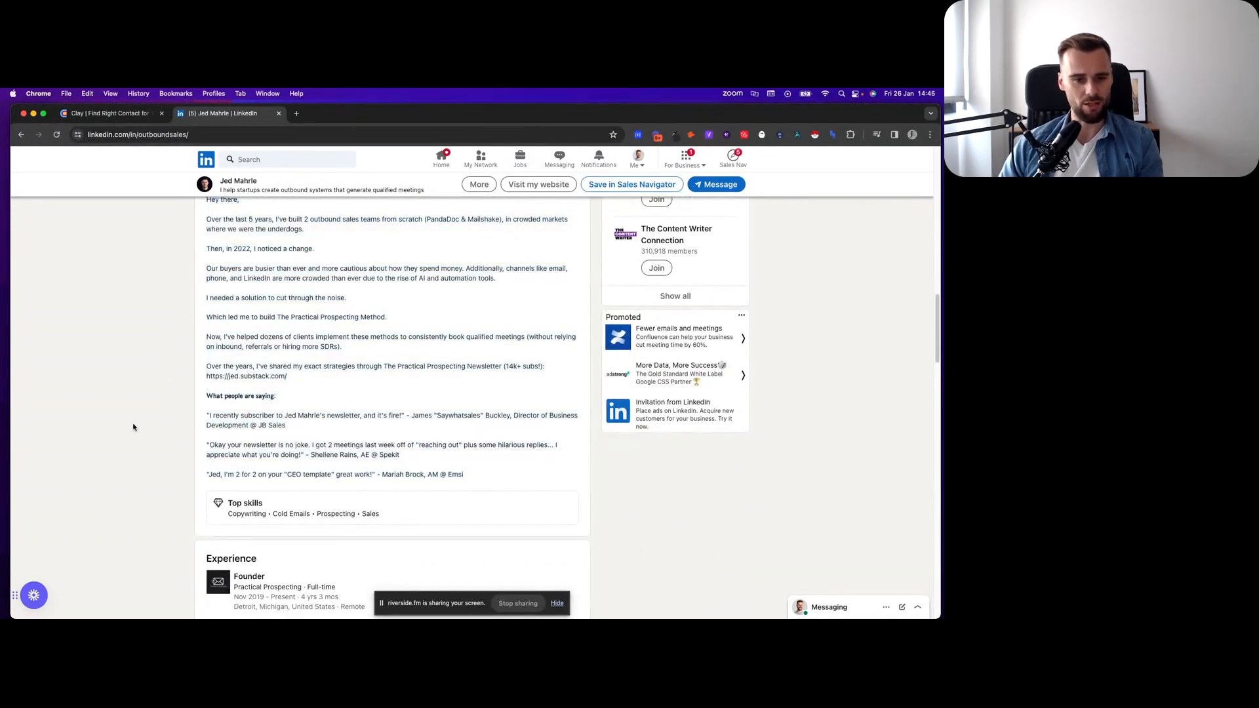
Step: Expand the Founder entry in the profile's Experience section and examine its job title and description
{"action": "scroll", "coordinate": [138, 428], "scroll_direction": "down", "scroll_amount": 7}
{"action": "left_click", "coordinate": [556, 392]}
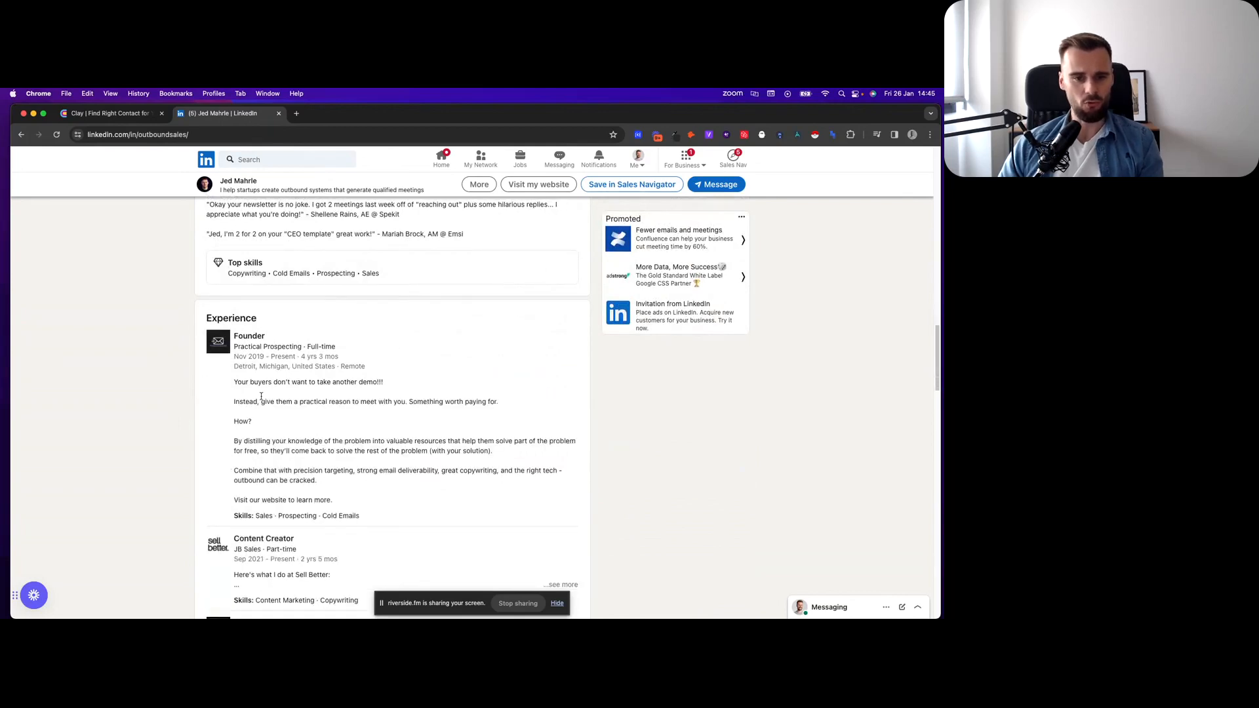
{"action": "scroll", "coordinate": [261, 396], "scroll_direction": "down", "scroll_amount": 1}
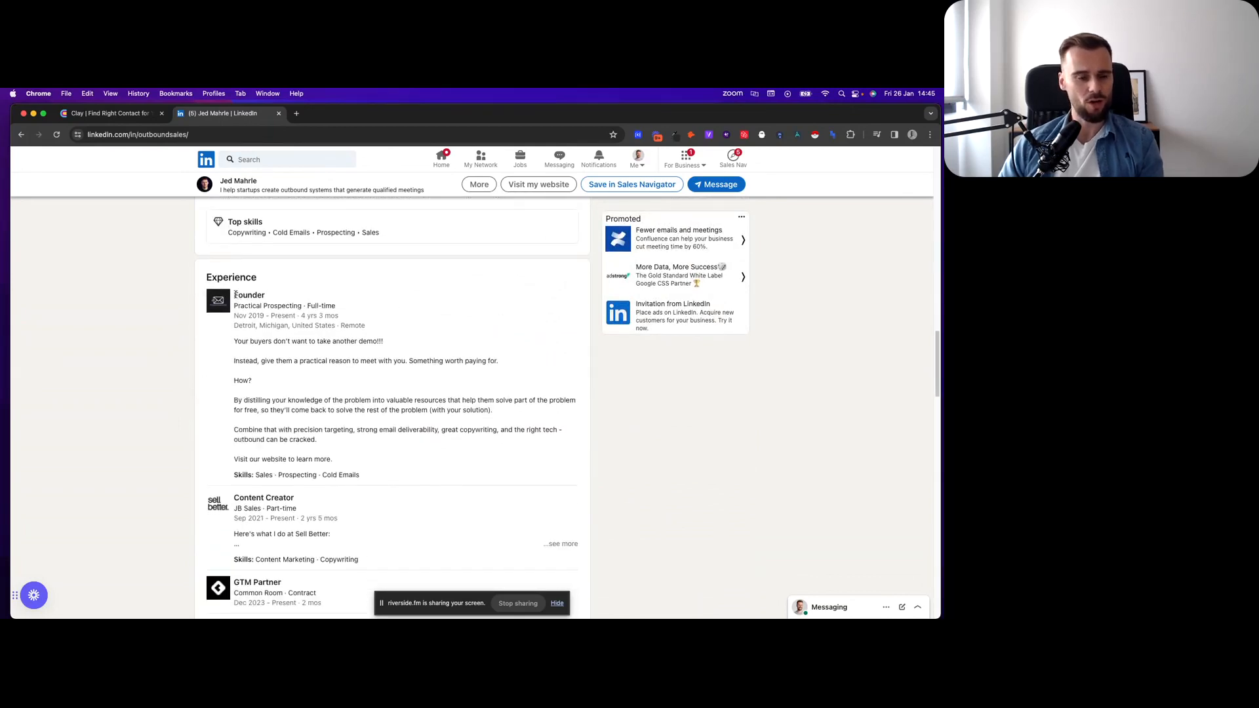
{"action": "left_click_drag", "start_coordinate": [236, 295], "coordinate": [266, 298]}
{"action": "left_click", "coordinate": [263, 299]}
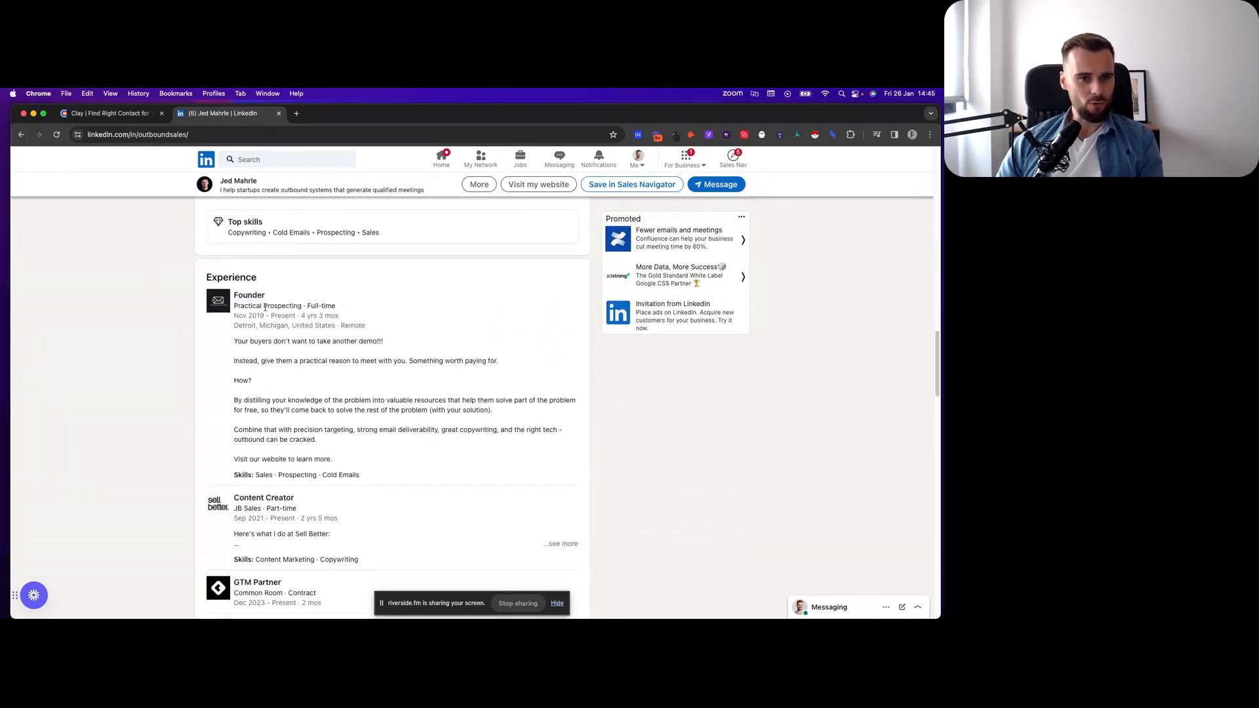
{"action": "left_click_drag", "start_coordinate": [231, 344], "coordinate": [468, 441]}
{"action": "left_click", "coordinate": [240, 343]}
{"action": "left_click", "coordinate": [468, 443]}
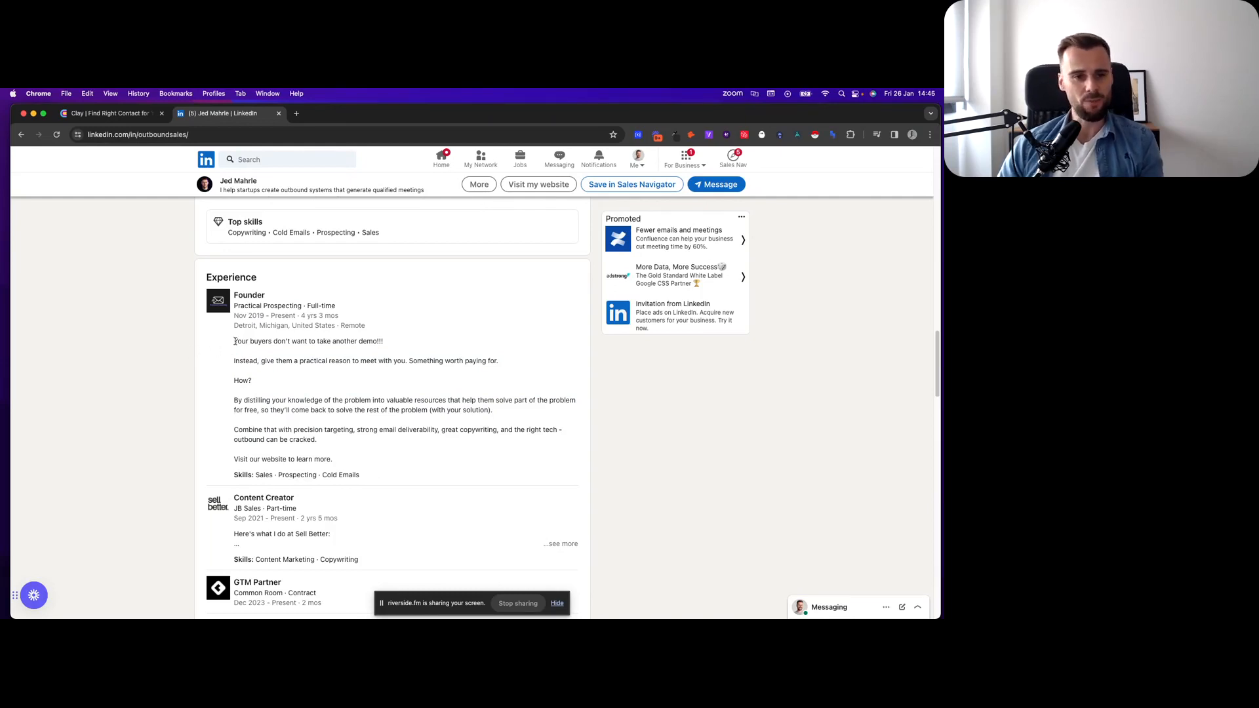
{"action": "left_click_drag", "start_coordinate": [234, 341], "coordinate": [520, 440]}
{"action": "left_click", "coordinate": [519, 441]}
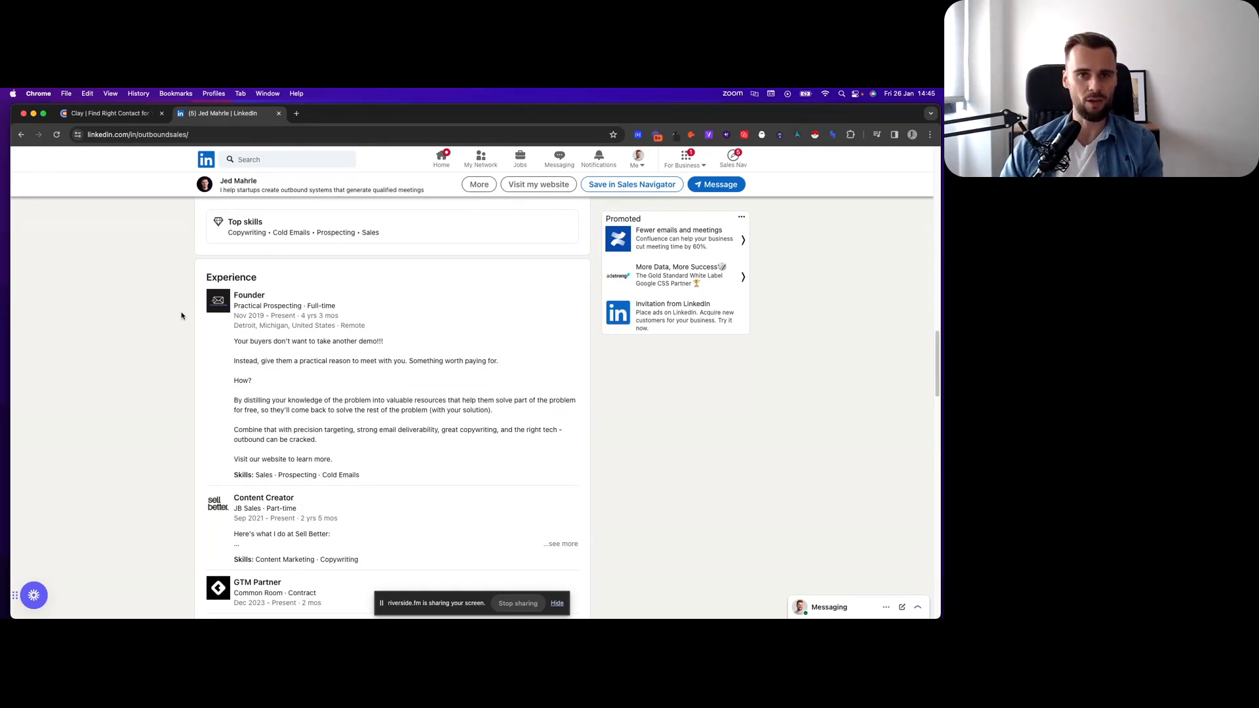
Step: Return to the Clay table and turn off including past experiences in the experience description search
{"action": "key", "text": "ctrl+shift+Tab"}
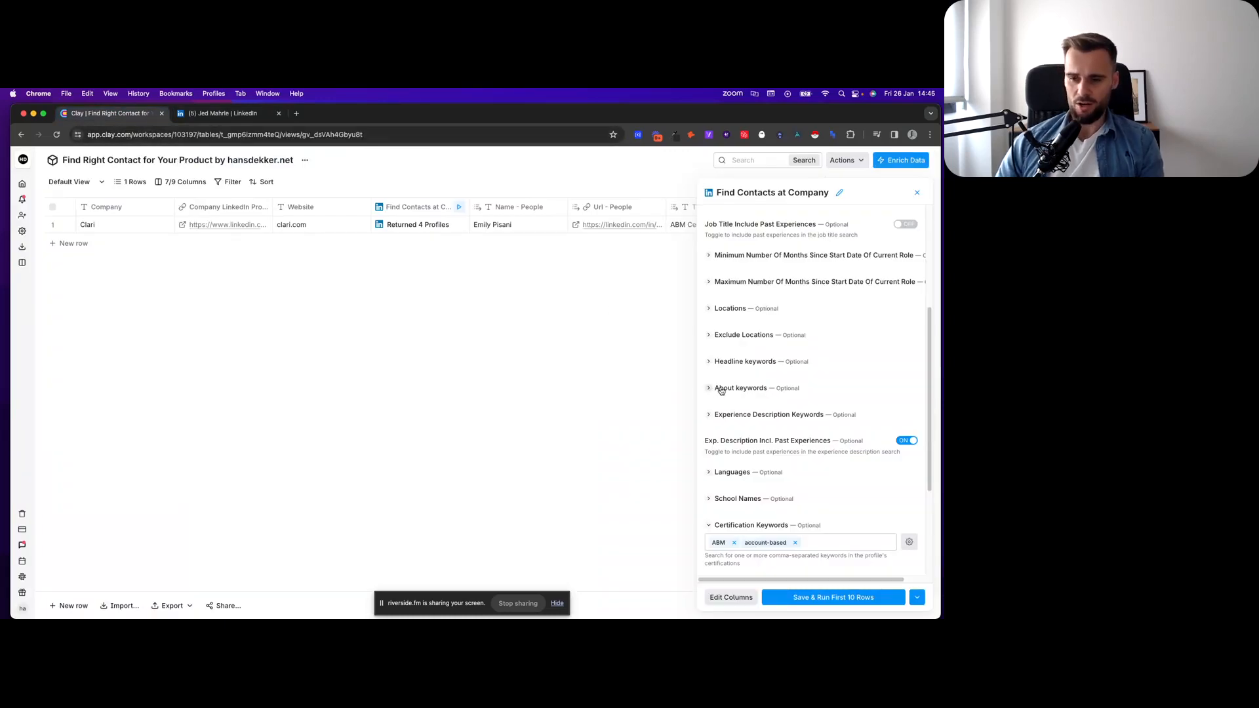
{"action": "scroll", "coordinate": [717, 407], "scroll_direction": "down", "scroll_amount": 1}
{"action": "scroll", "coordinate": [718, 407], "scroll_direction": "down", "scroll_amount": 1}
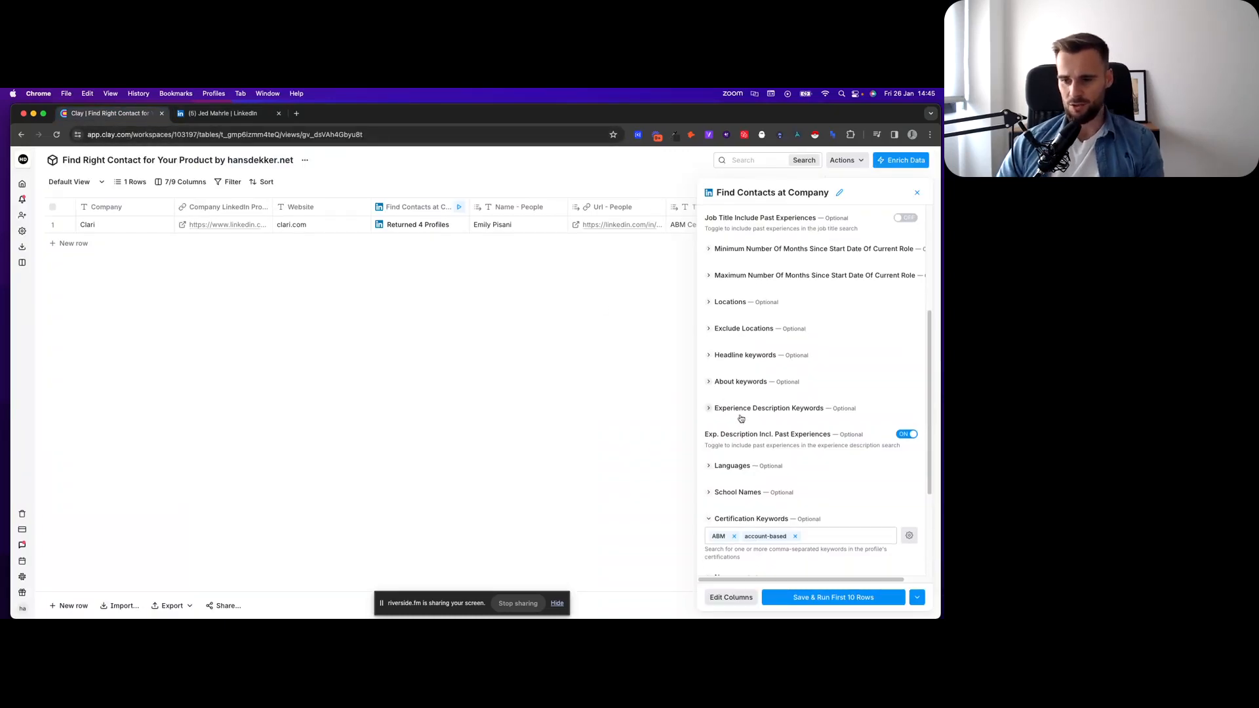
{"action": "left_click", "coordinate": [906, 435]}
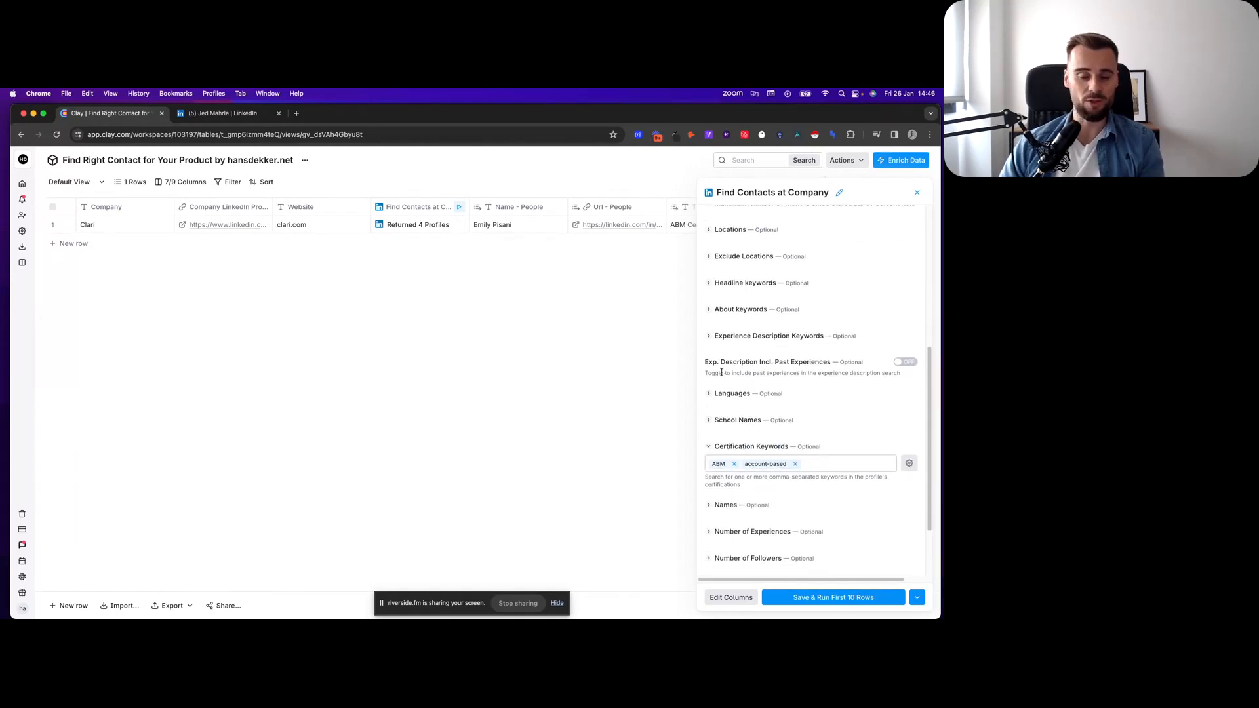
Step: Review the remaining contact filters, including Certification Keywords, Names, Number of Followers and Limit, and return to the Company Identifier
{"action": "scroll", "coordinate": [721, 372], "scroll_direction": "down", "scroll_amount": 2}
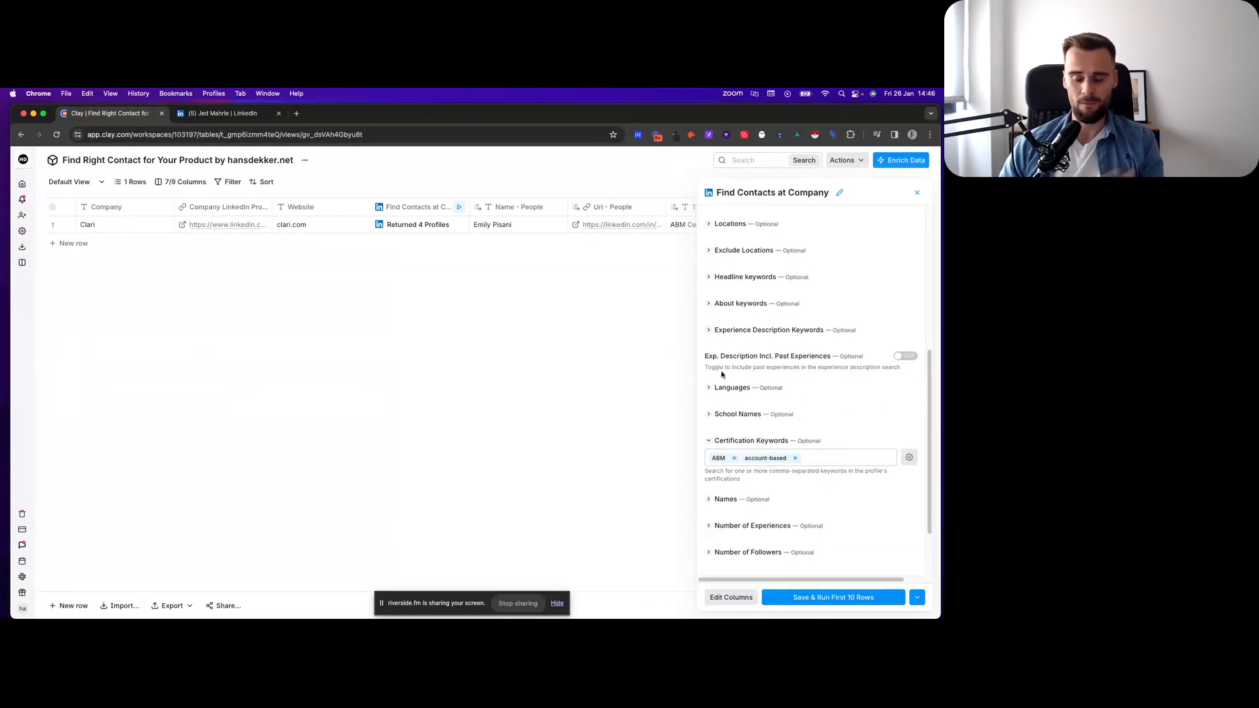
{"action": "scroll", "coordinate": [723, 373], "scroll_direction": "down", "scroll_amount": 2}
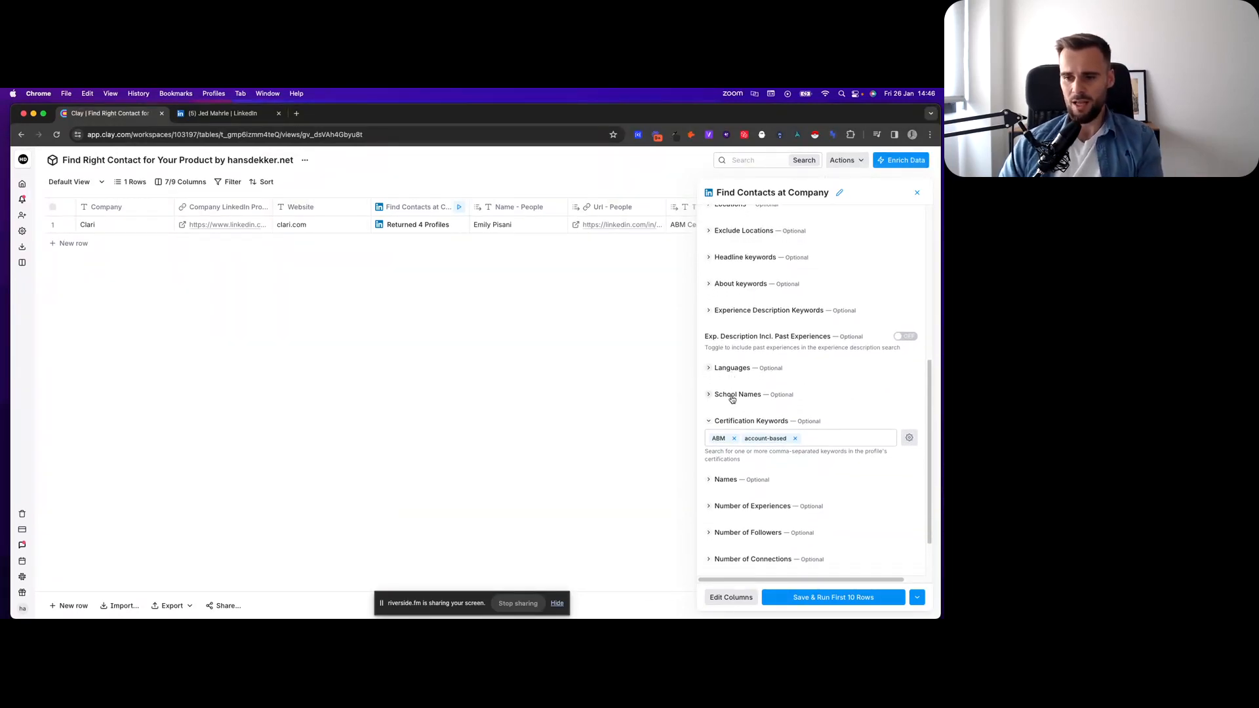
{"action": "scroll", "coordinate": [733, 402], "scroll_direction": "down", "scroll_amount": 3}
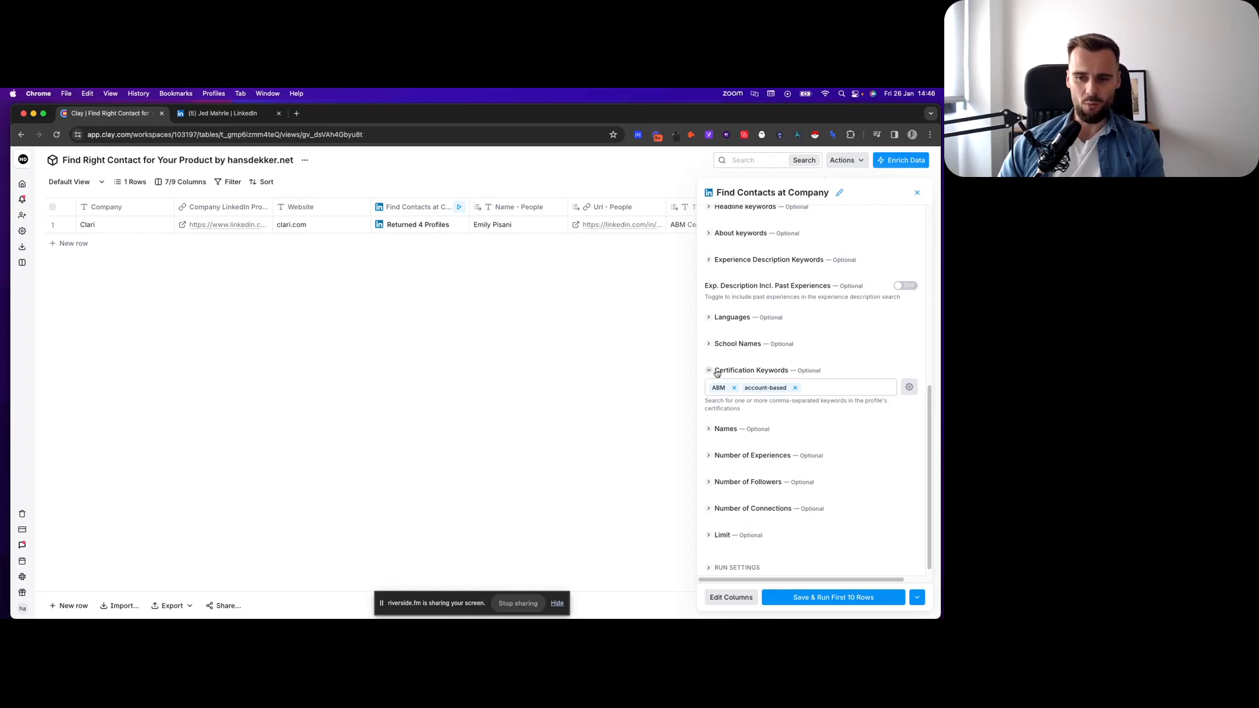
{"action": "scroll", "coordinate": [718, 374], "scroll_direction": "up", "scroll_amount": 3}
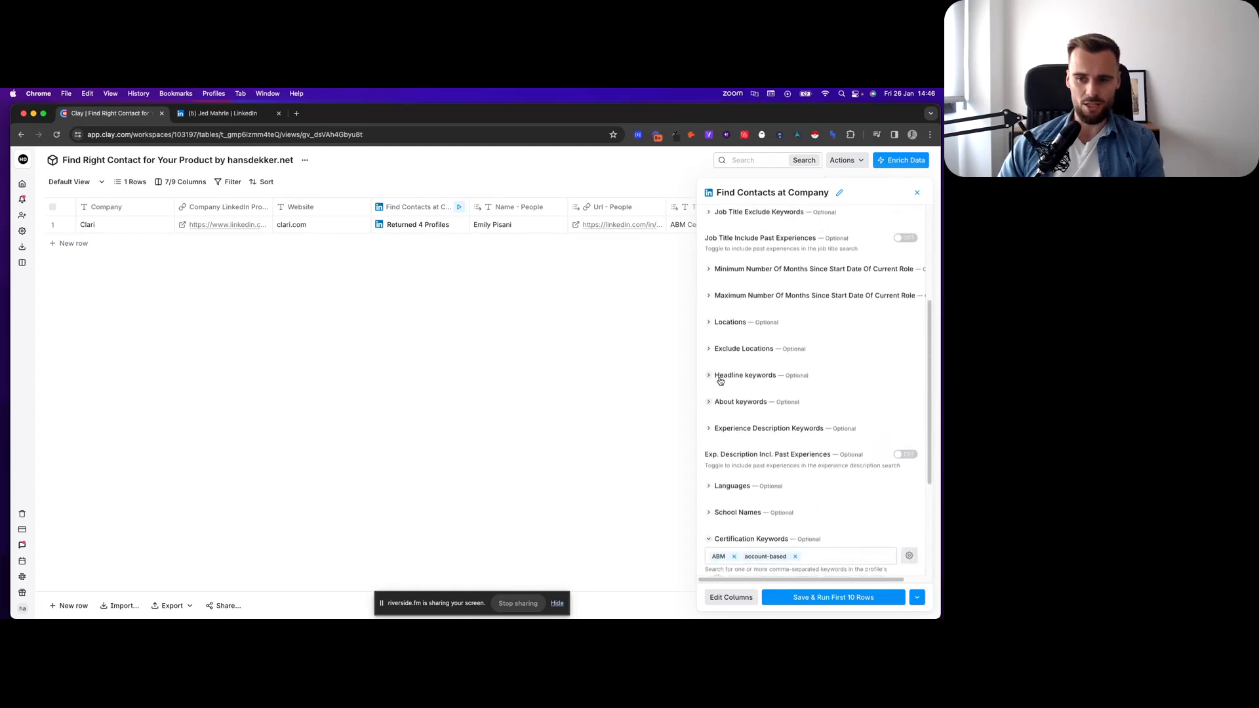
{"action": "scroll", "coordinate": [728, 393], "scroll_direction": "down", "scroll_amount": 3}
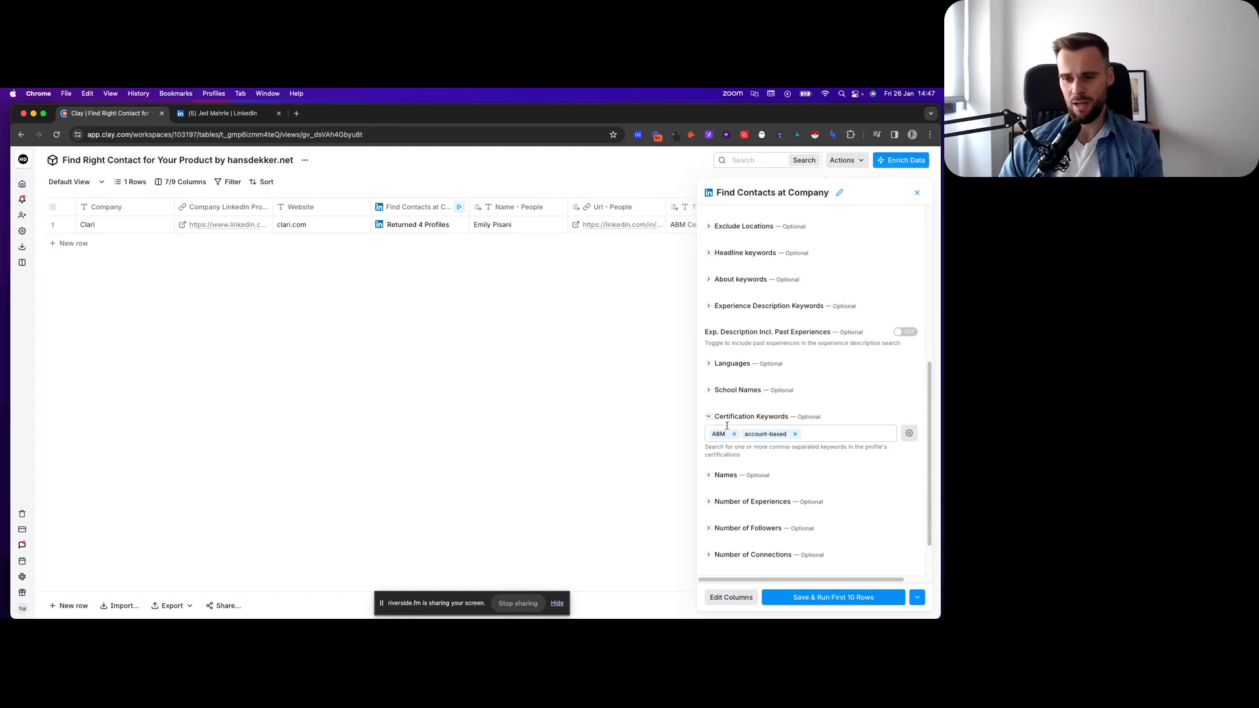
{"action": "scroll", "coordinate": [709, 420], "scroll_direction": "down", "scroll_amount": 1}
{"action": "scroll", "coordinate": [709, 421], "scroll_direction": "down", "scroll_amount": 2}
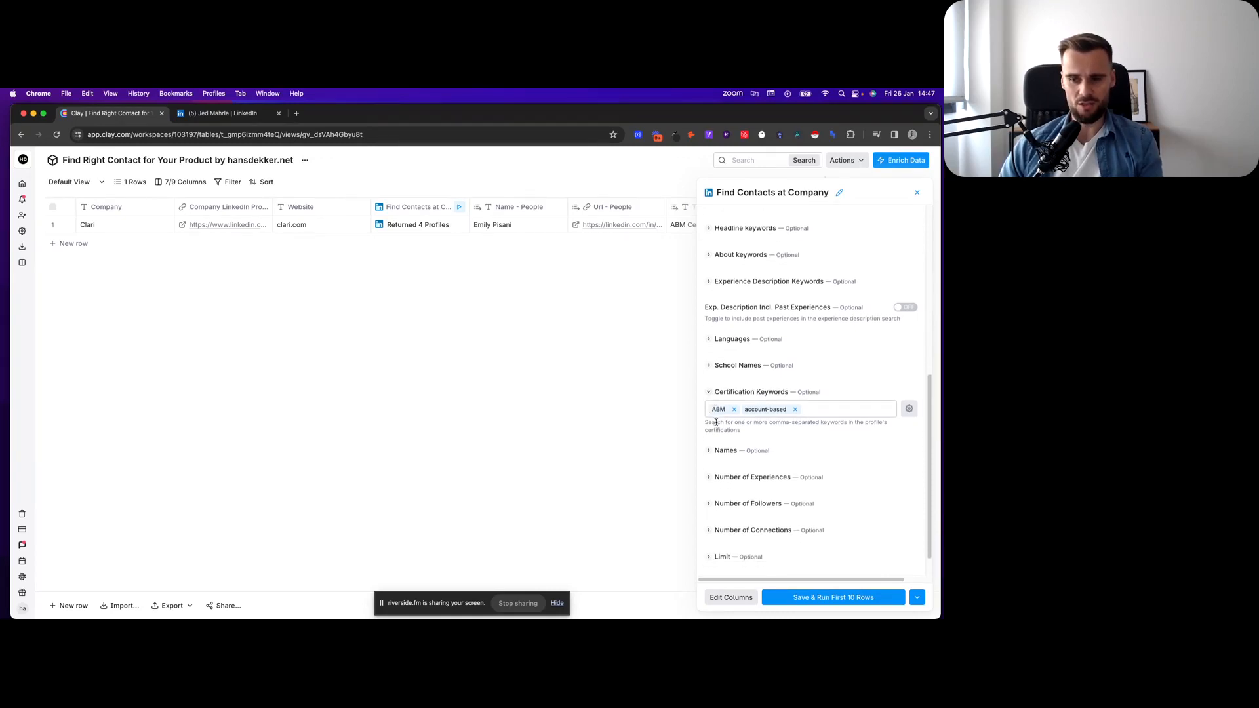
{"action": "scroll", "coordinate": [715, 422], "scroll_direction": "up", "scroll_amount": 10}
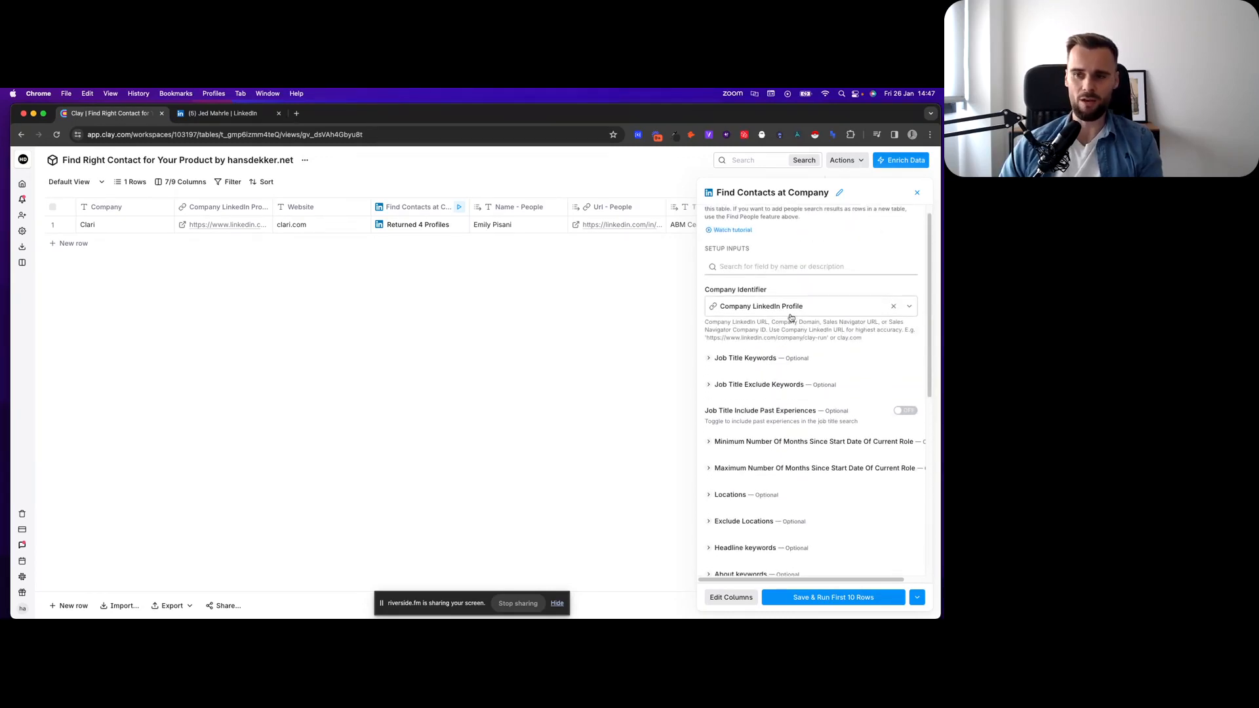
Step: Close the Find Contacts at Company settings and expand the first person in the profiles returned for Clari
{"action": "scroll", "coordinate": [796, 318], "scroll_direction": "up", "scroll_amount": 2}
{"action": "left_click", "coordinate": [917, 192]}
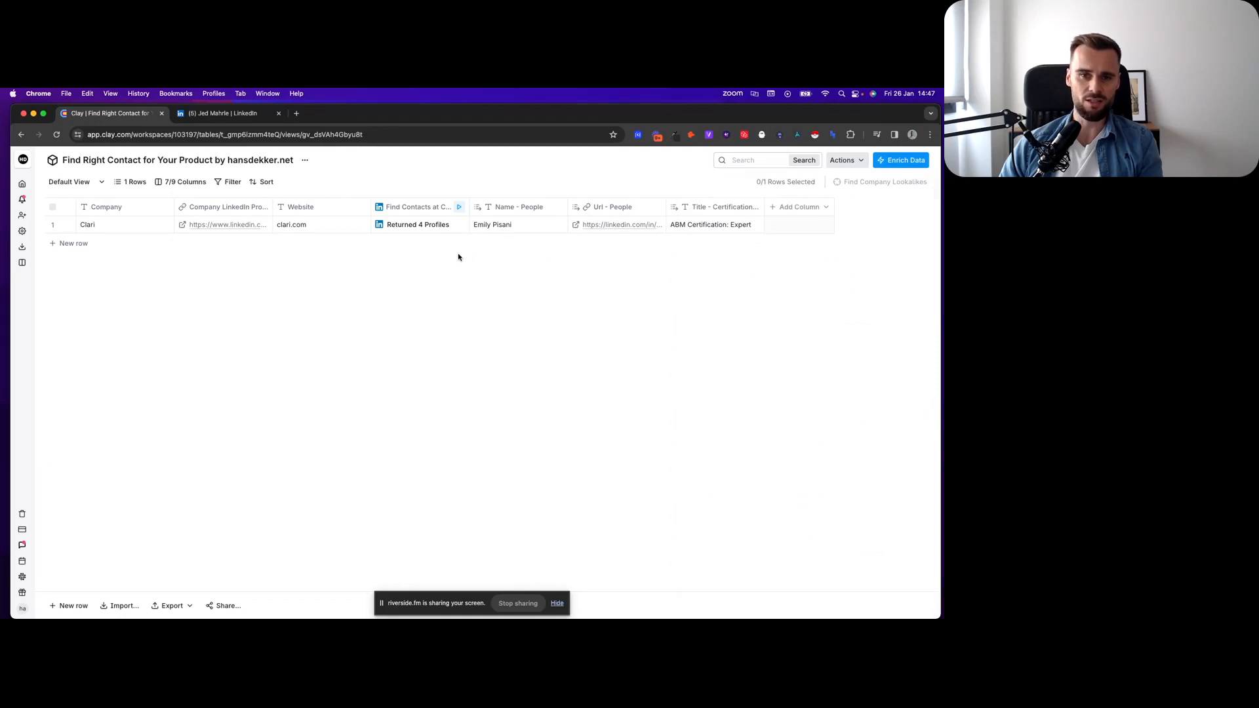
{"action": "left_click", "coordinate": [407, 226]}
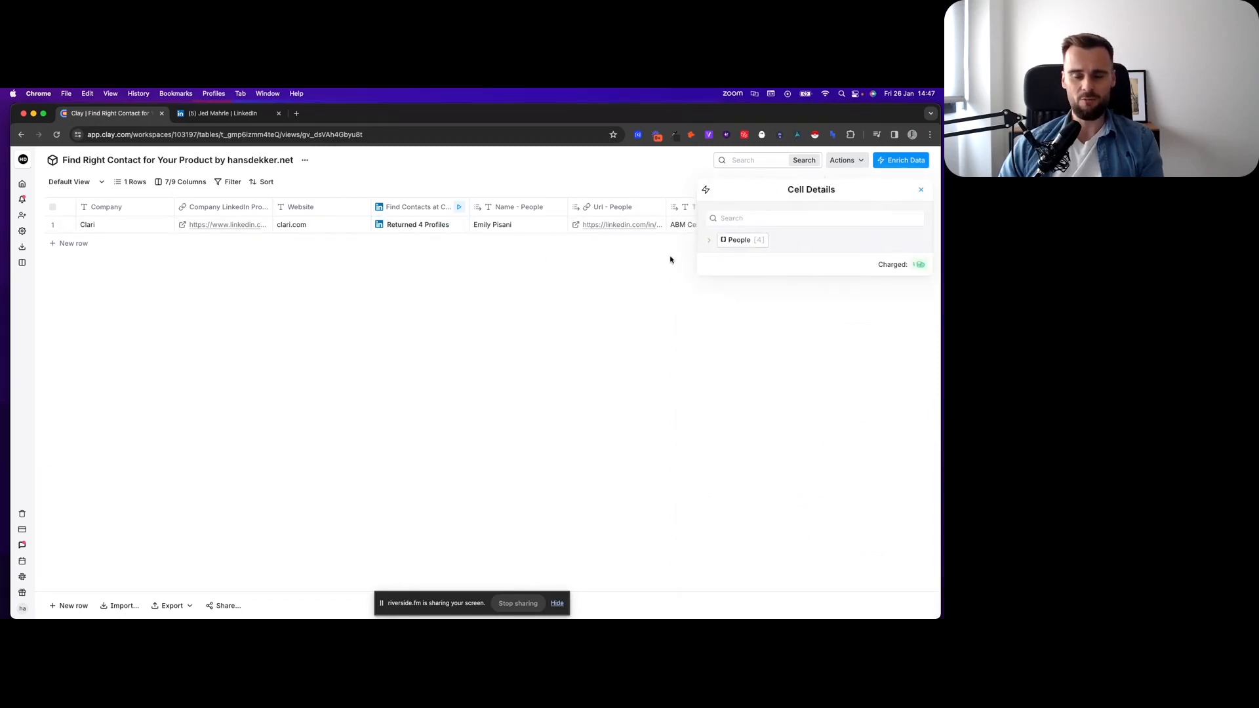
{"action": "left_click", "coordinate": [709, 240]}
{"action": "left_click", "coordinate": [710, 260]}
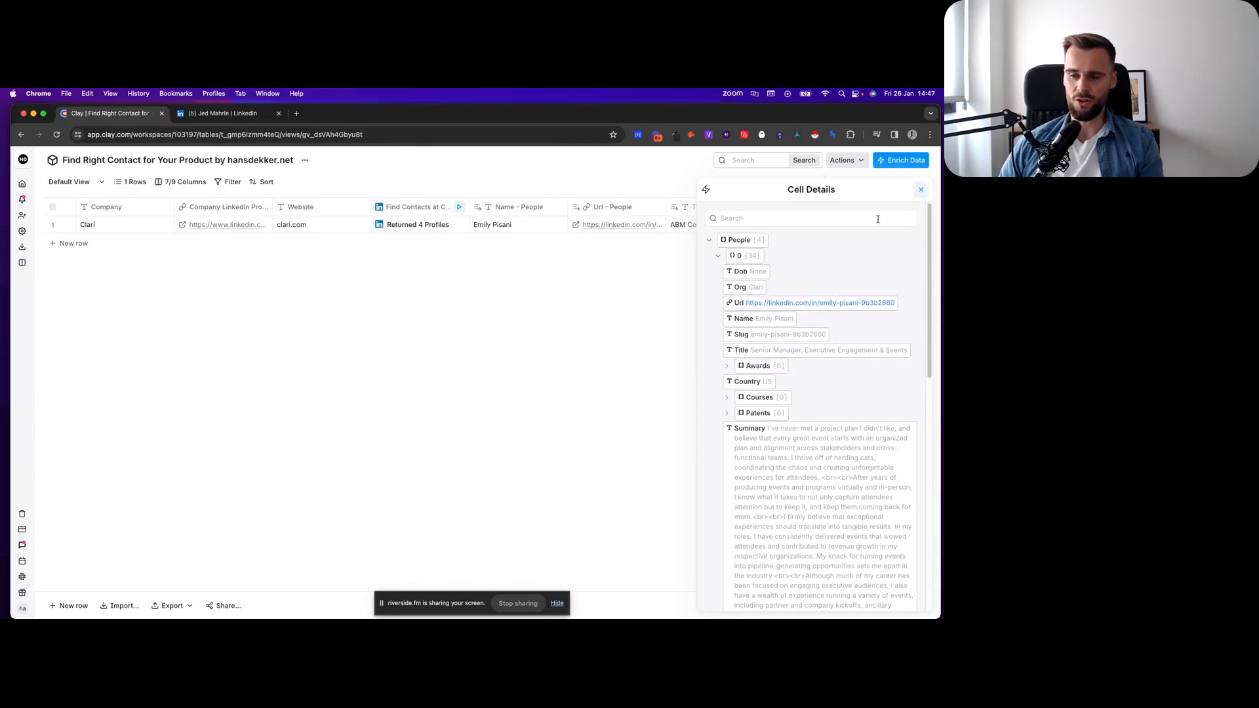
Step: Examine the first profile's data, from title and summary to experience, followers and certifications, and close the cell details
{"action": "scroll", "coordinate": [709, 358], "scroll_direction": "down", "scroll_amount": 5}
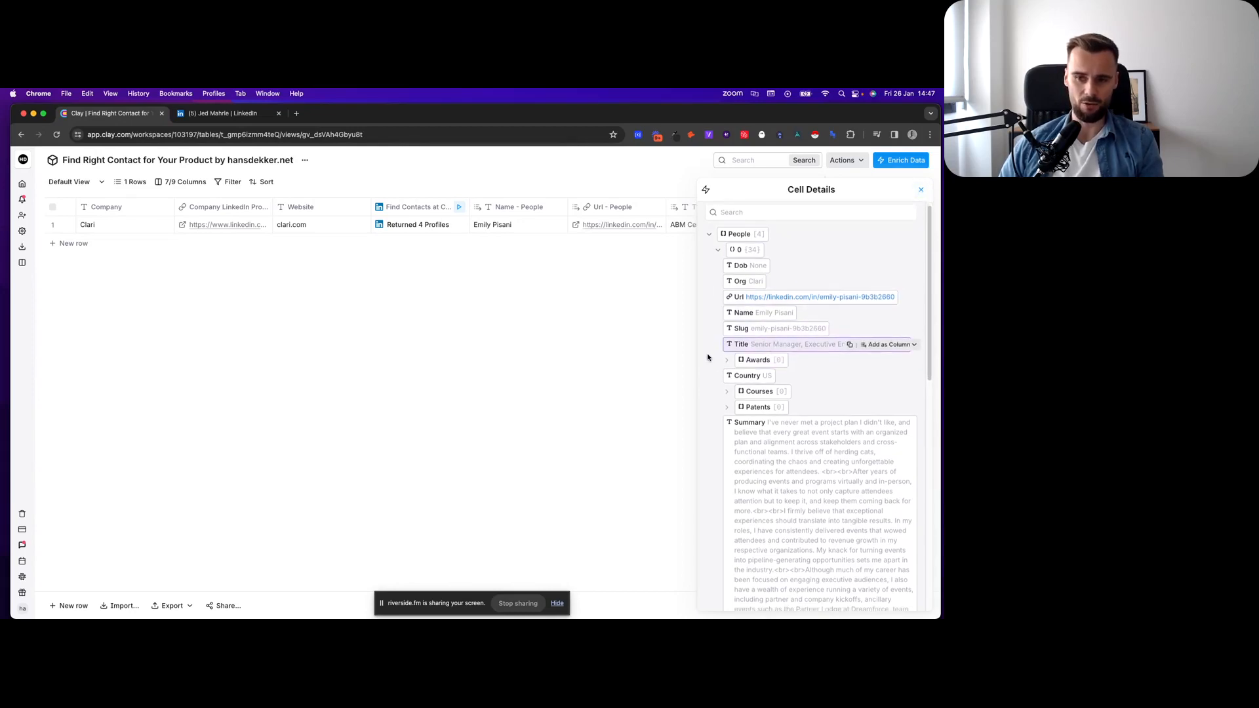
{"action": "scroll", "coordinate": [707, 358], "scroll_direction": "down", "scroll_amount": 1}
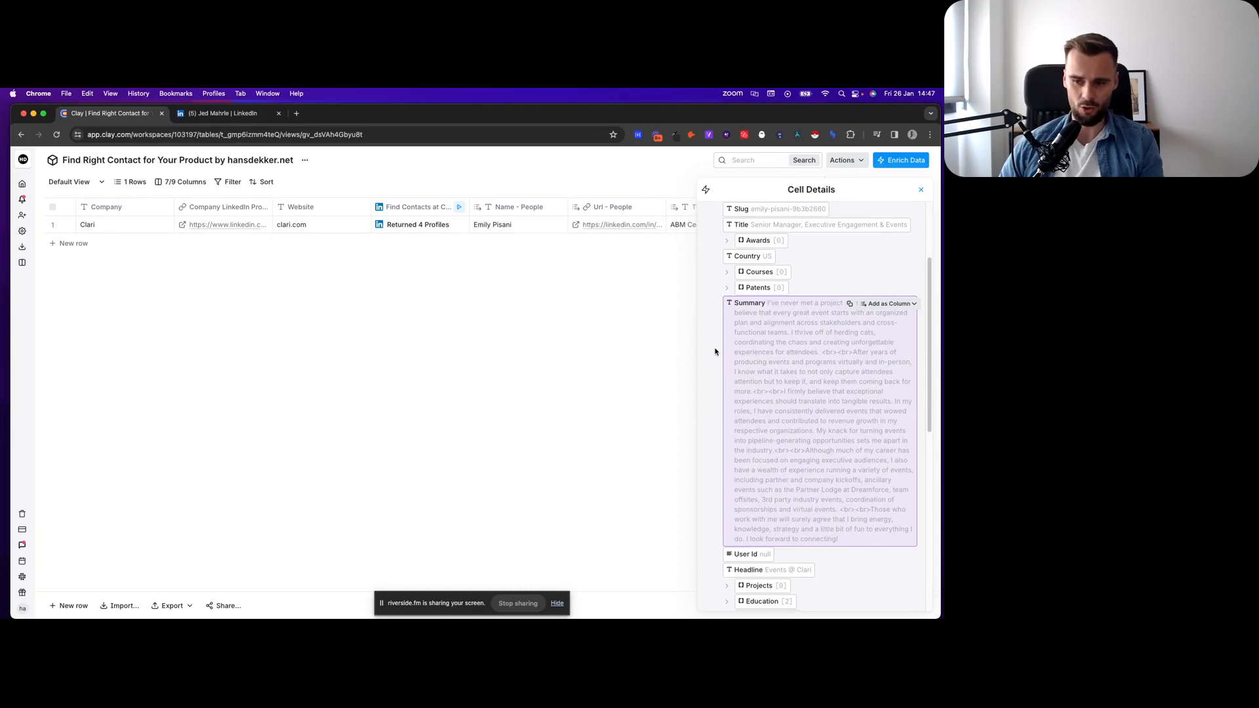
{"action": "scroll", "coordinate": [713, 357], "scroll_direction": "down", "scroll_amount": 7}
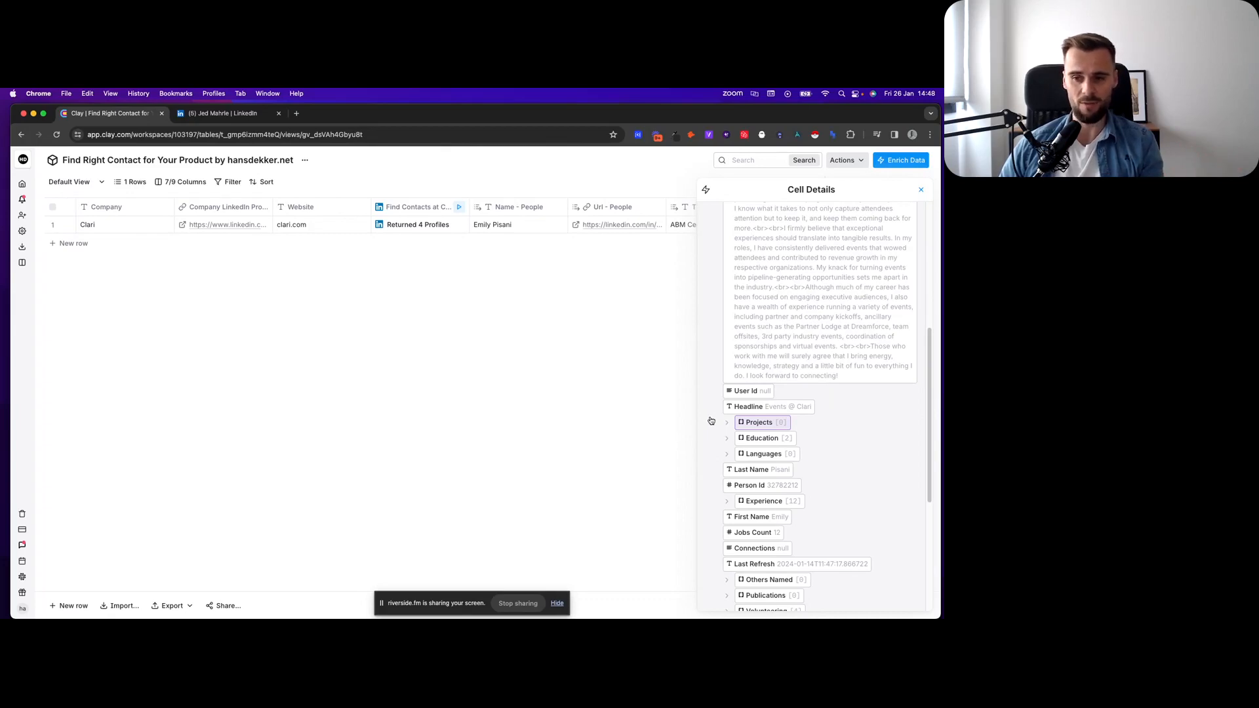
{"action": "scroll", "coordinate": [711, 421], "scroll_direction": "down", "scroll_amount": 5}
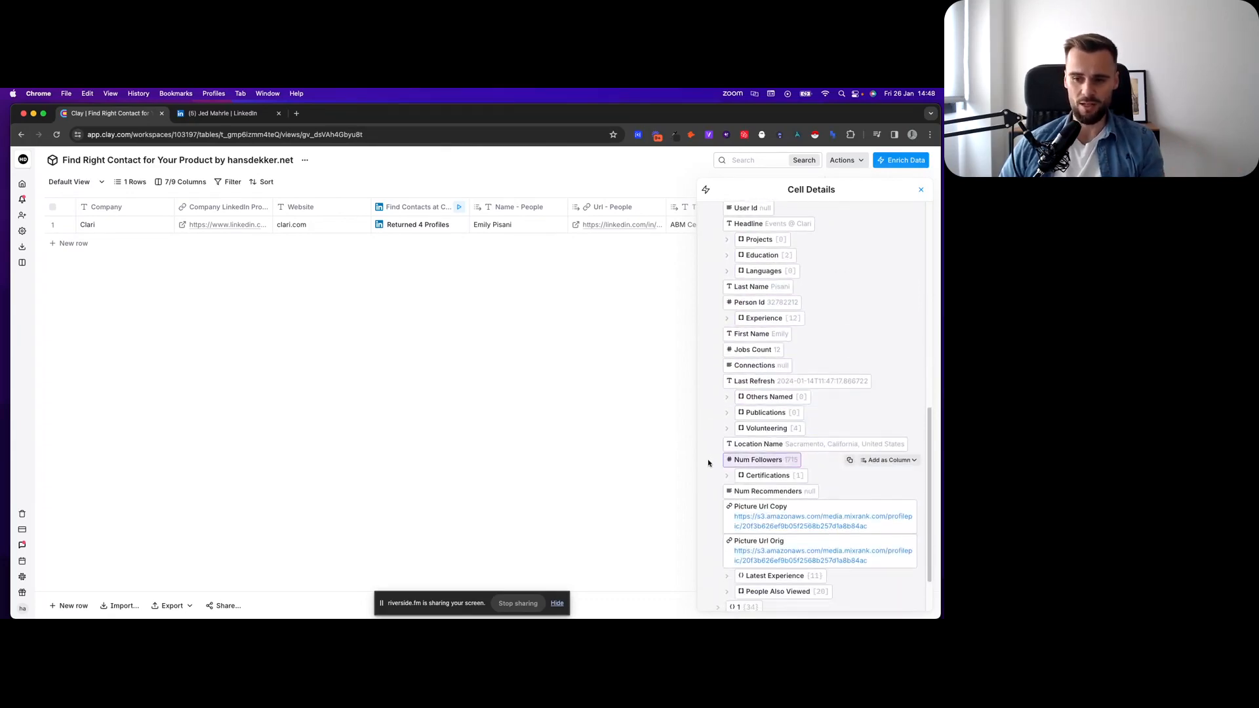
{"action": "scroll", "coordinate": [708, 463], "scroll_direction": "down", "scroll_amount": 2}
{"action": "scroll", "coordinate": [711, 444], "scroll_direction": "up", "scroll_amount": 12}
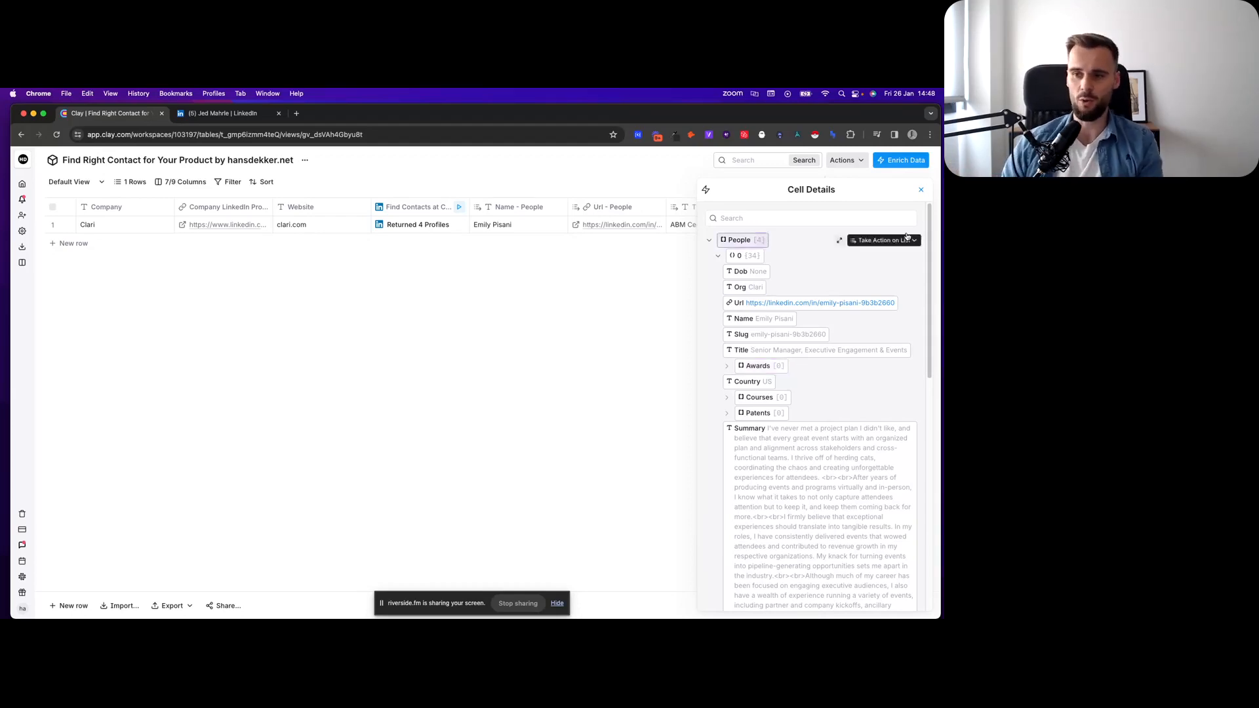
{"action": "left_click", "coordinate": [920, 192]}
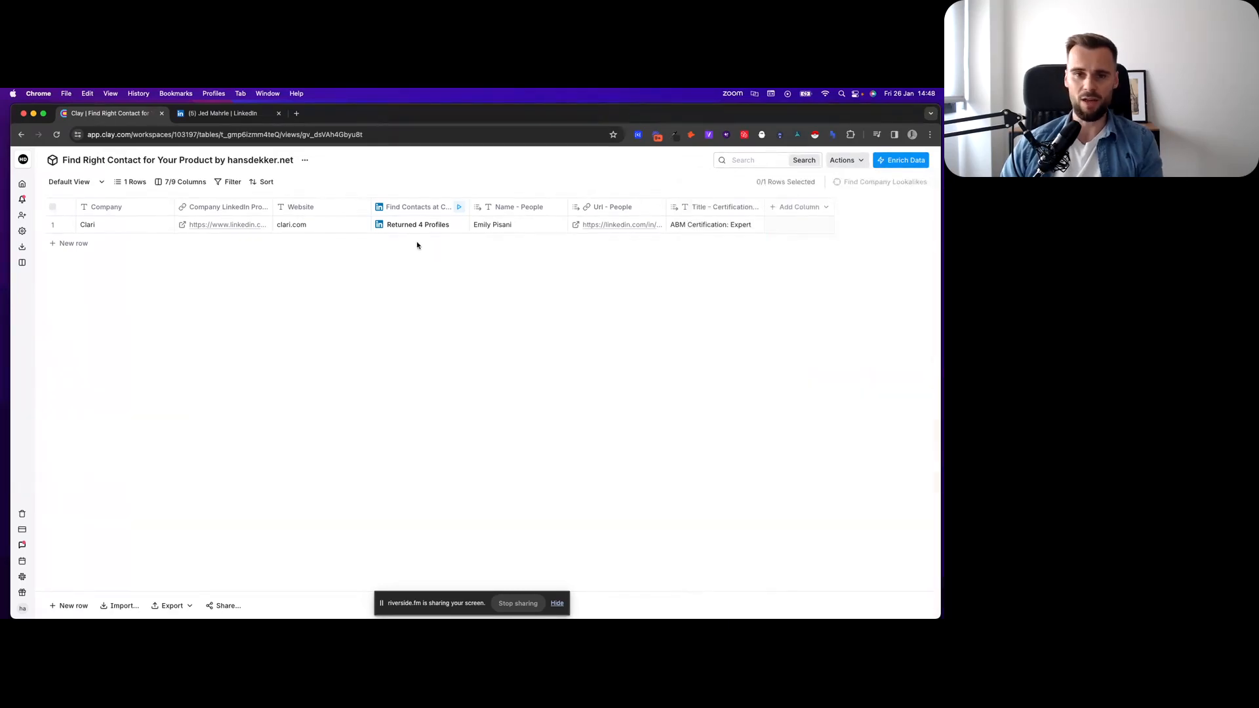
Step: Reopen the Find Contacts at Company settings, review the Job Title Keywords and Job Title Exclude Keywords filters, and close them
{"action": "left_click", "coordinate": [416, 208]}
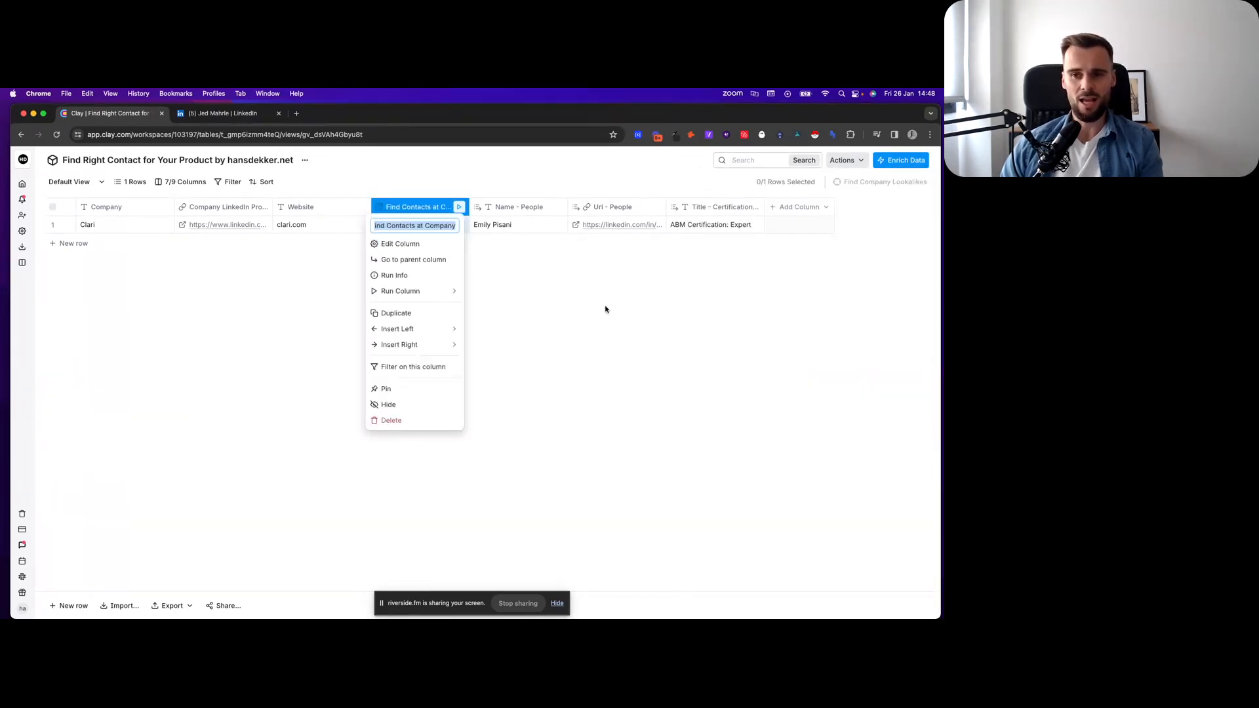
{"action": "left_click", "coordinate": [282, 272]}
{"action": "double_click", "coordinate": [418, 209]}
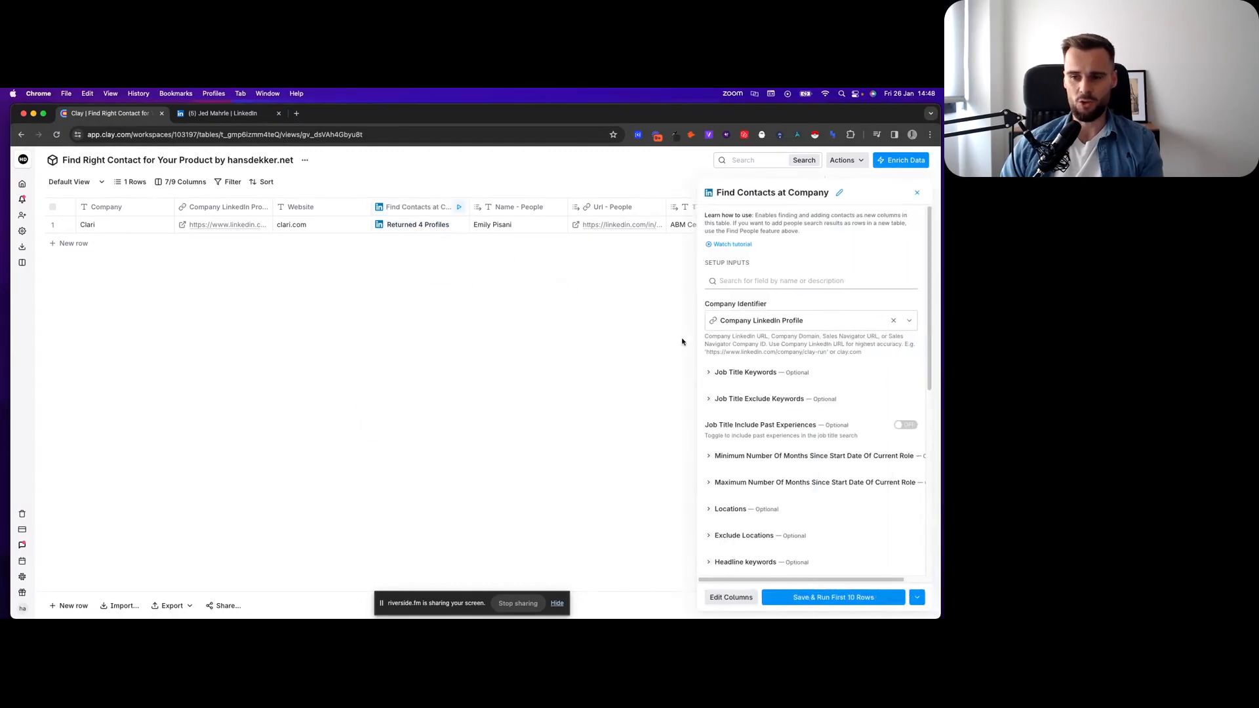
{"action": "left_click", "coordinate": [709, 372]}
{"action": "left_click", "coordinate": [723, 390]}
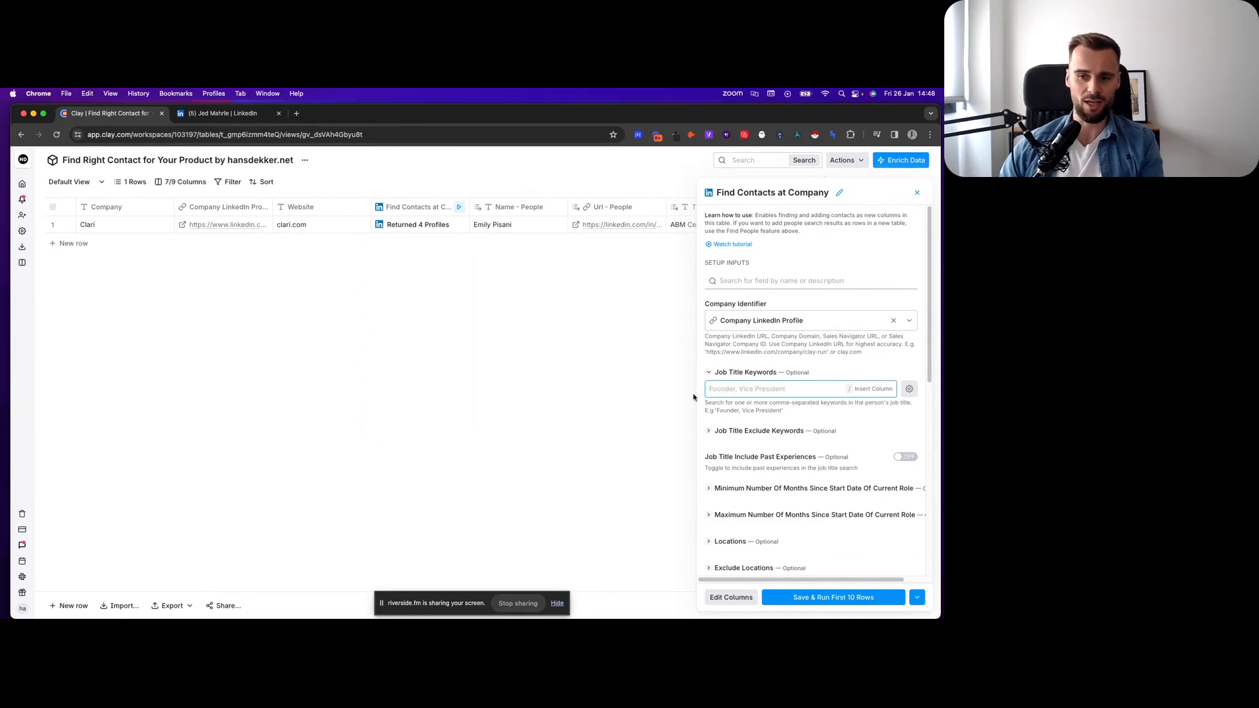
{"action": "left_click", "coordinate": [718, 431]}
{"action": "left_click", "coordinate": [718, 448]}
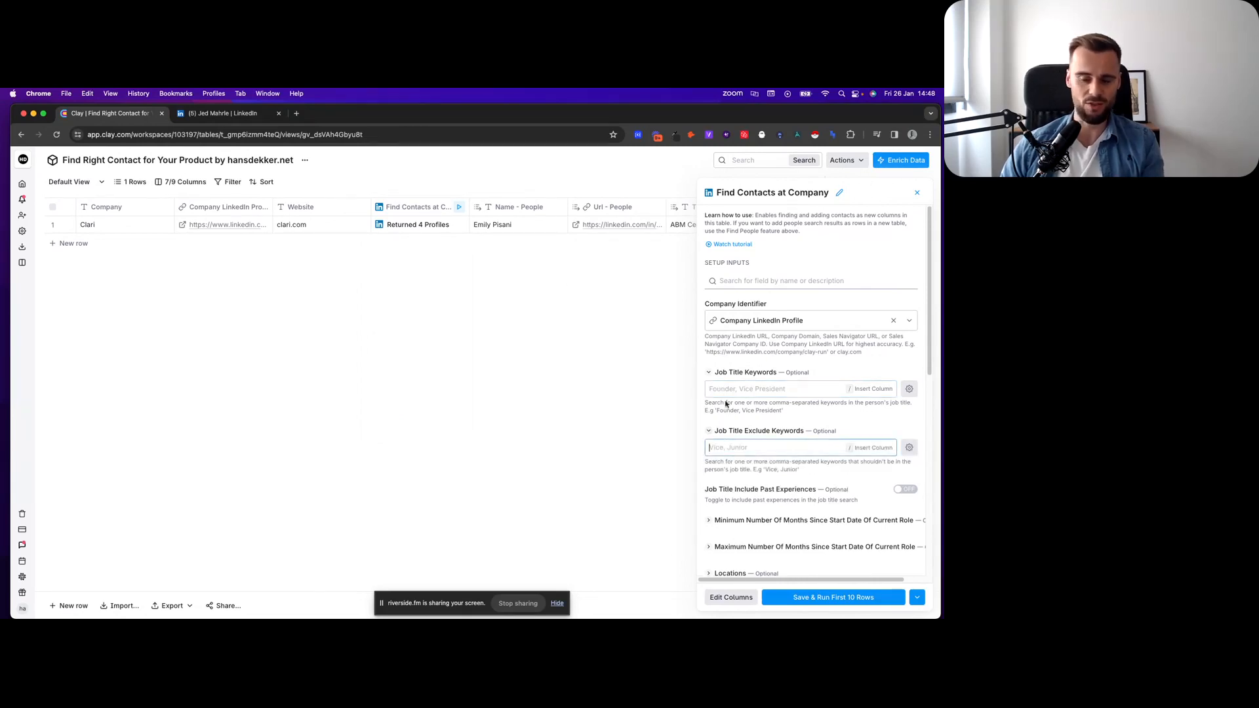
{"action": "left_click", "coordinate": [917, 192]}
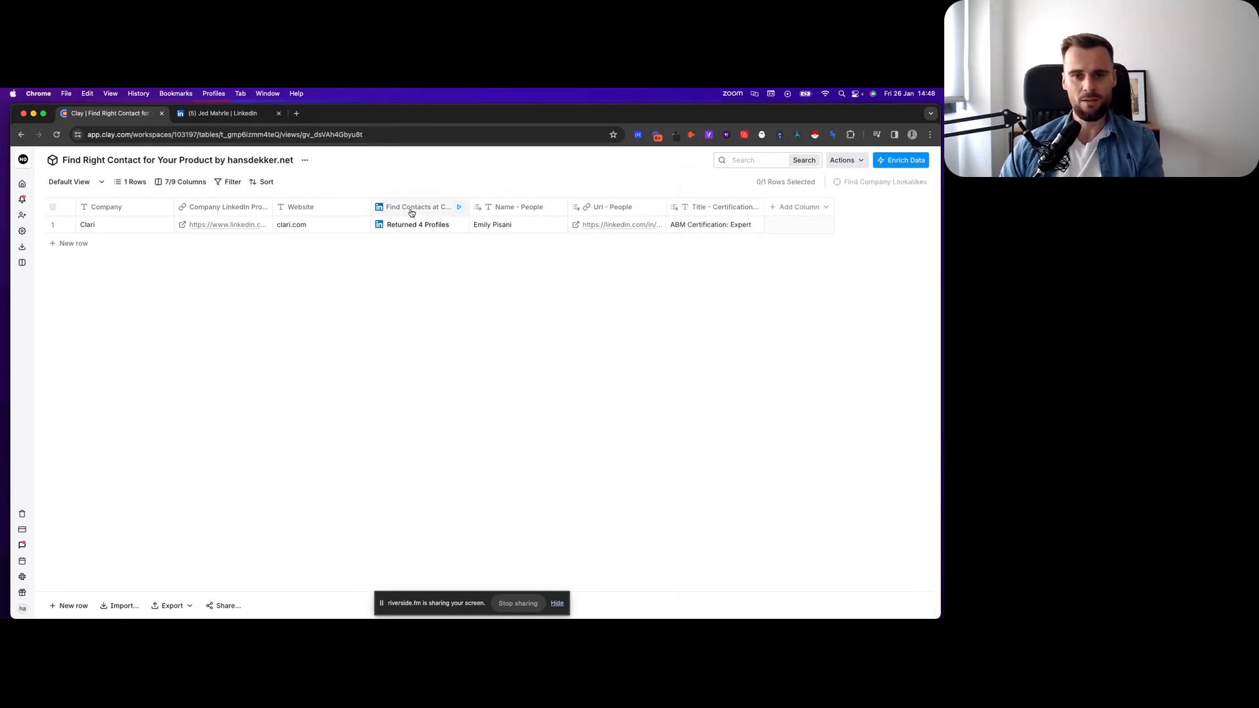
{"action": "left_click", "coordinate": [411, 213]}
{"action": "left_click", "coordinate": [917, 192]}
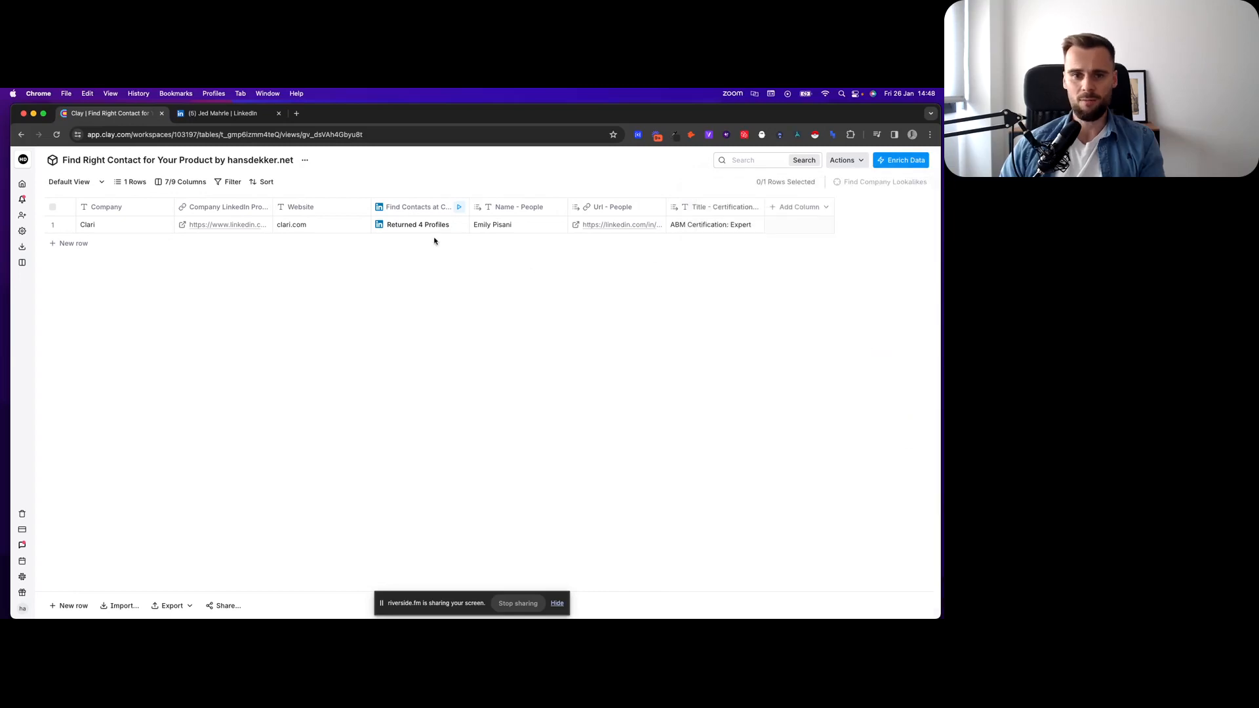
Step: Check the job titles of the second and third people in the profiles returned for Clari, and close the cell details
{"action": "left_click", "coordinate": [423, 227]}
{"action": "left_click", "coordinate": [709, 240]}
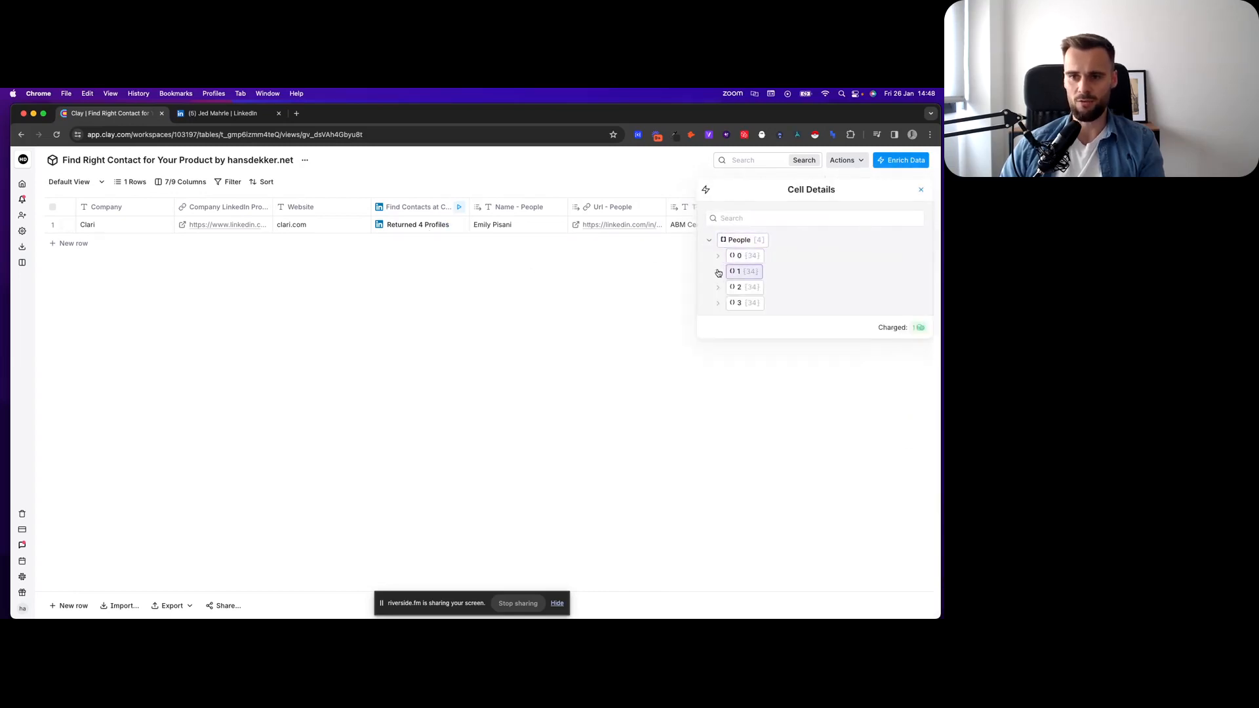
{"action": "left_click", "coordinate": [718, 272]}
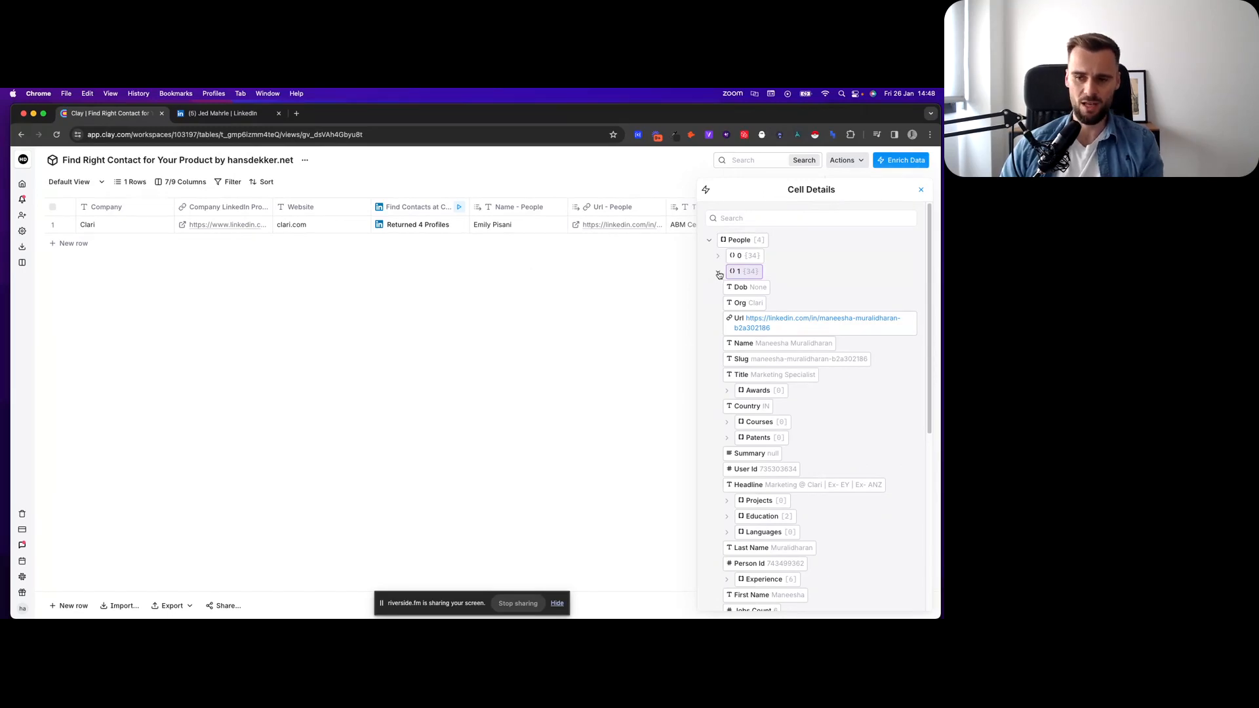
{"action": "left_click", "coordinate": [719, 273]}
{"action": "left_click", "coordinate": [719, 288]}
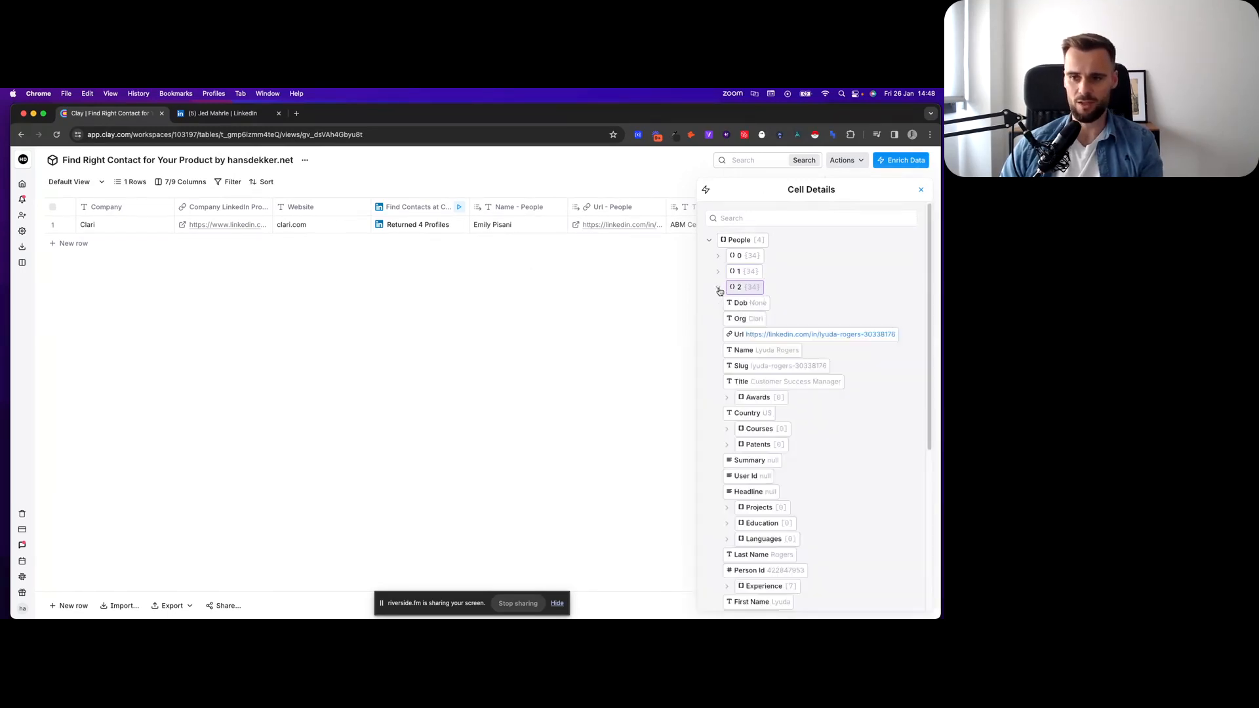
{"action": "left_click", "coordinate": [718, 288]}
{"action": "left_click", "coordinate": [921, 189]}
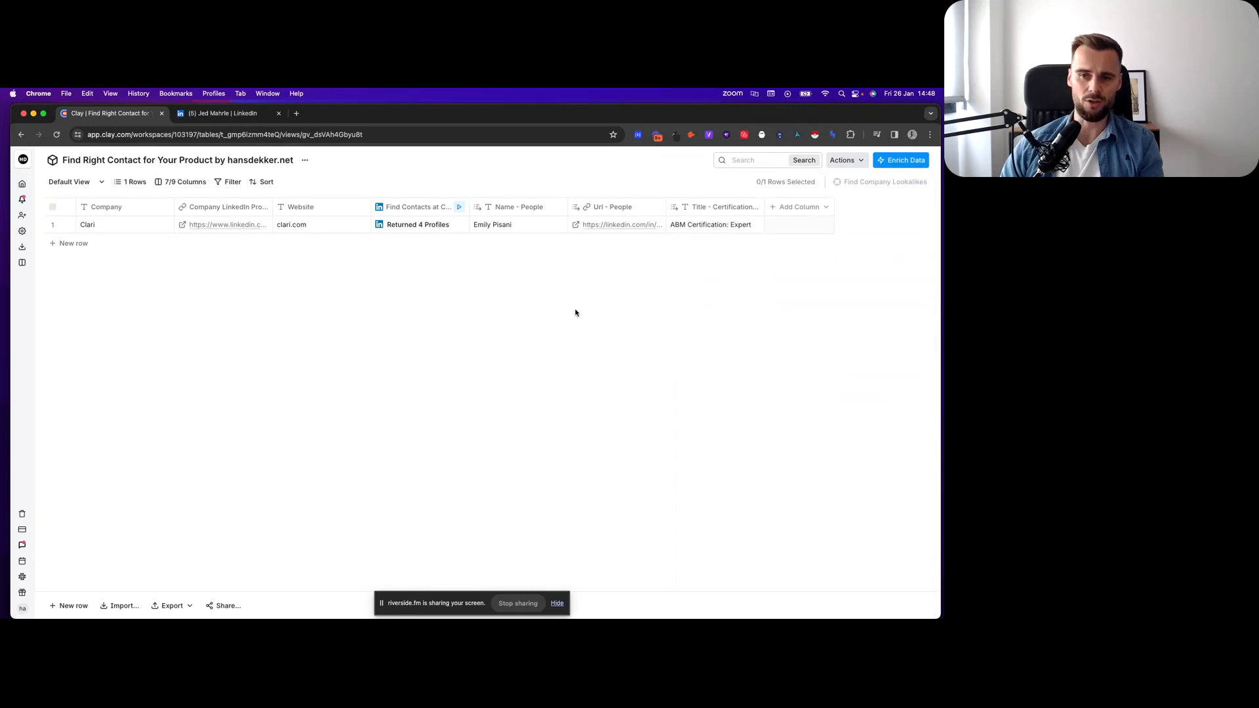